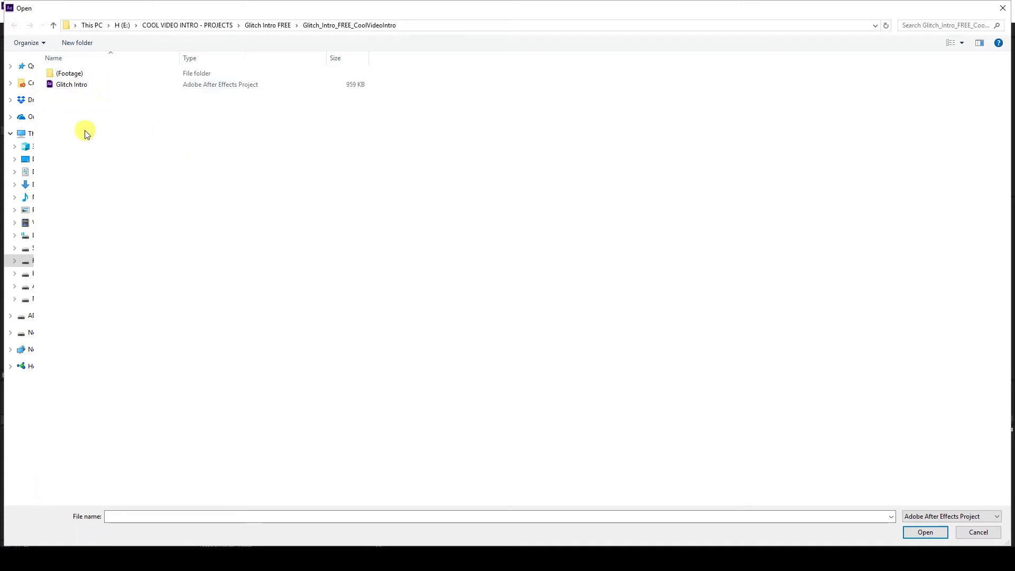
Step: Open Glitch Intro.aep and accept converting it to this After Effects version
left_click(73, 85)
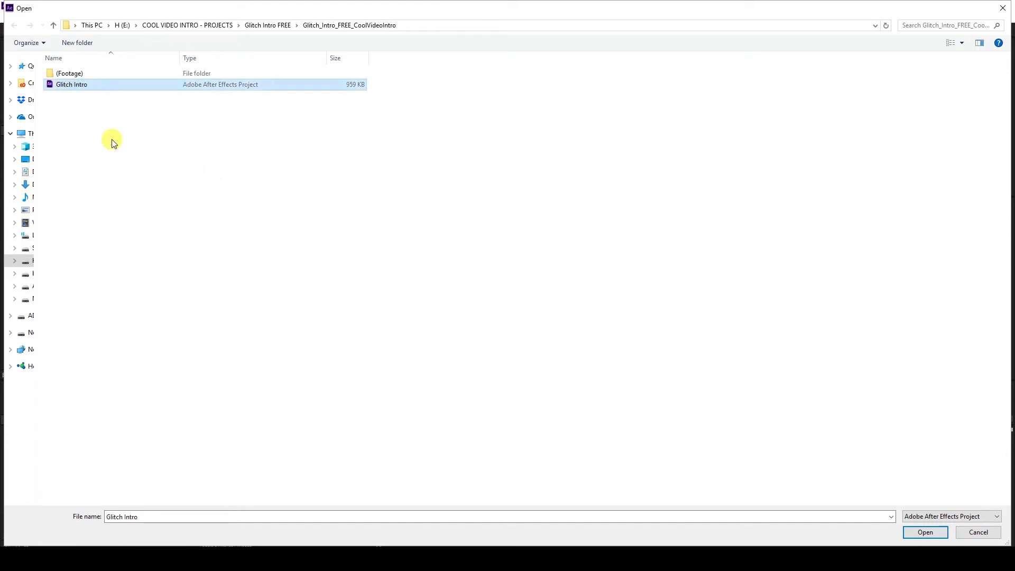
left_click(923, 531)
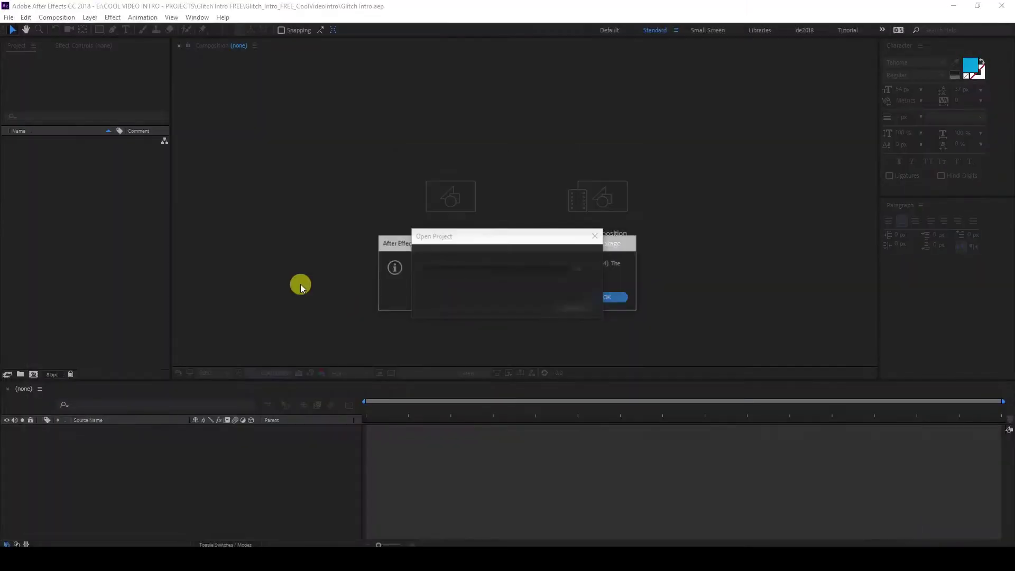
left_click_drag(466, 243, 328, 238)
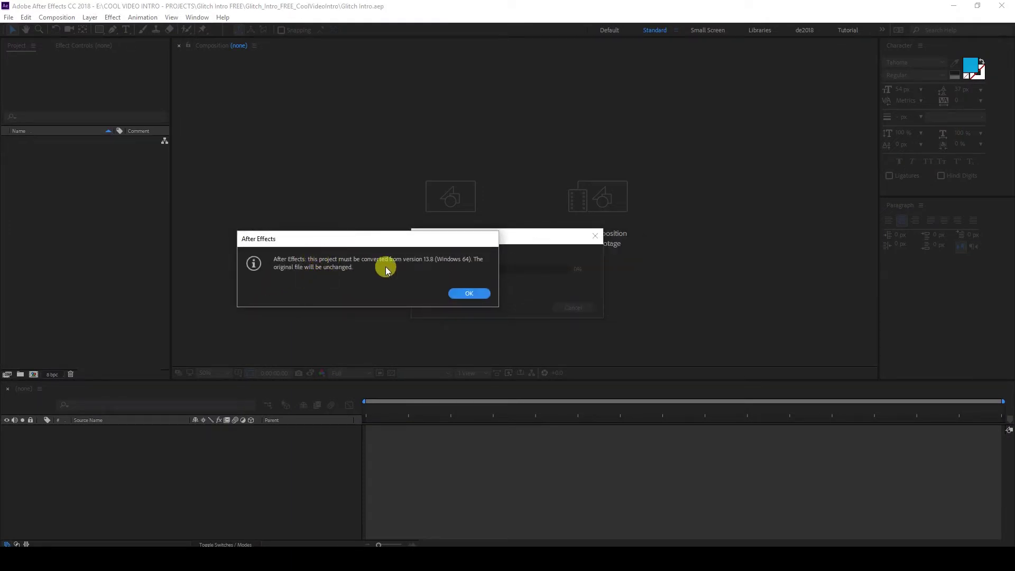
left_click(470, 294)
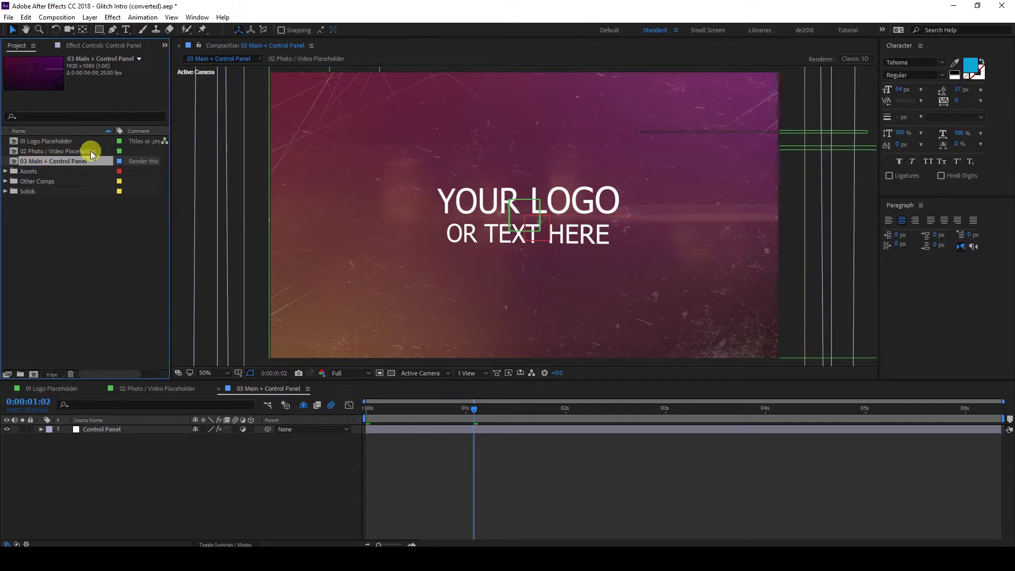
Step: Compare the 01 Logo Placeholder and 03 Main + Control Panel comps after widening the Project panel
left_click(61, 141)
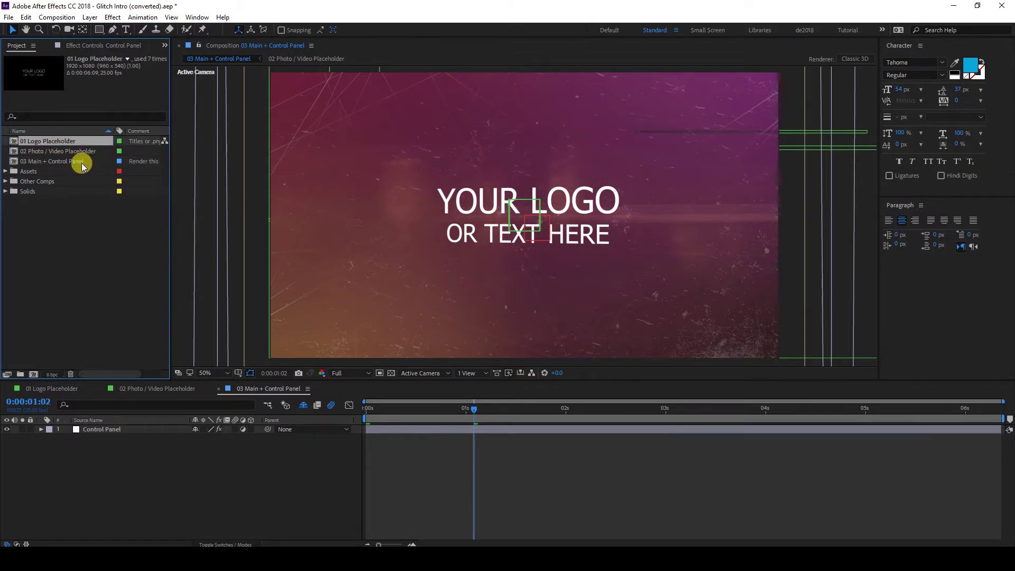
left_click(58, 161)
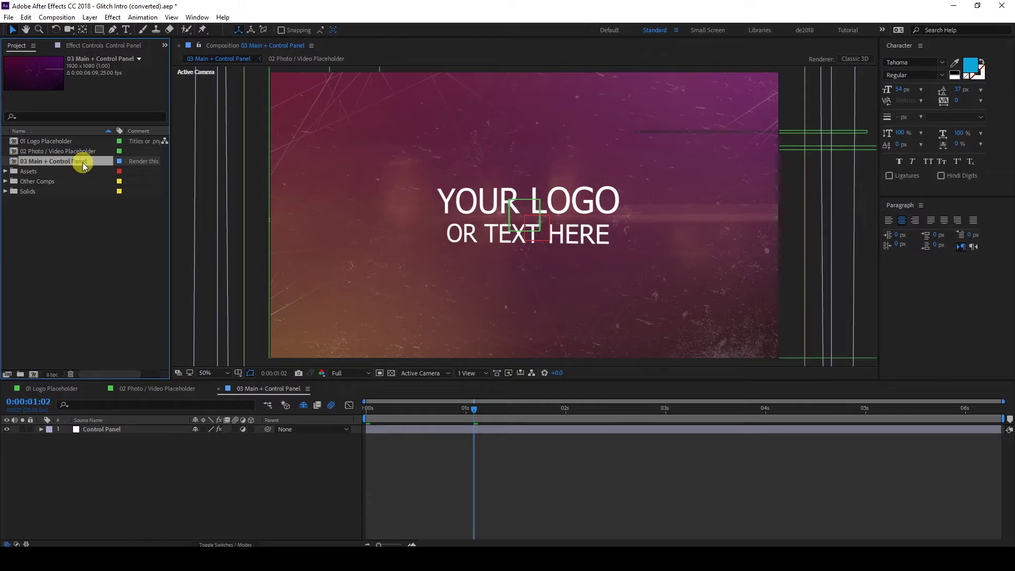
left_click_drag(170, 308, 217, 308)
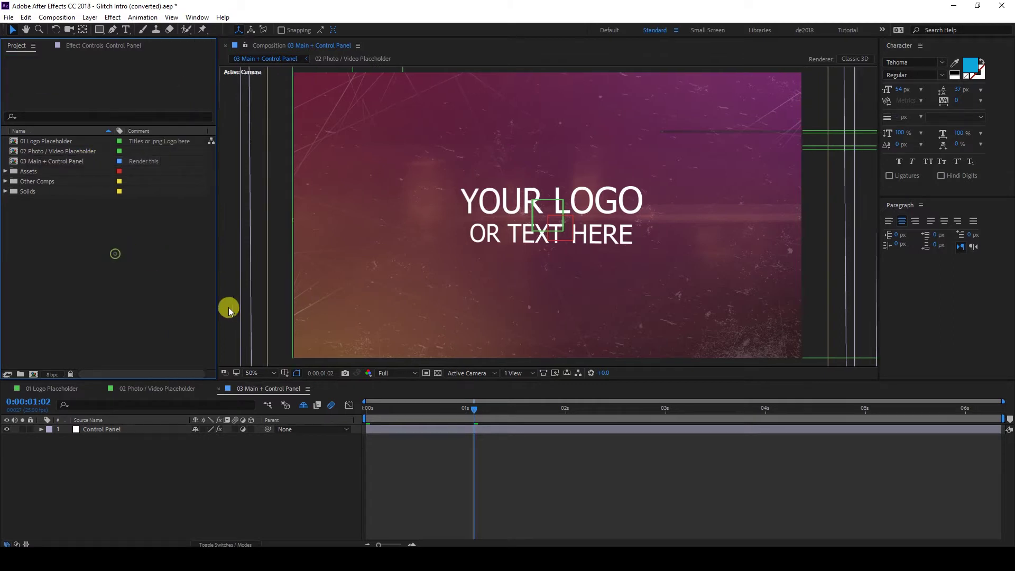
left_click(58, 142)
Step: In 01 Logo Placeholder, set the YOUR LOGO OR TEXT HERE text to Verdana
double_click(75, 143)
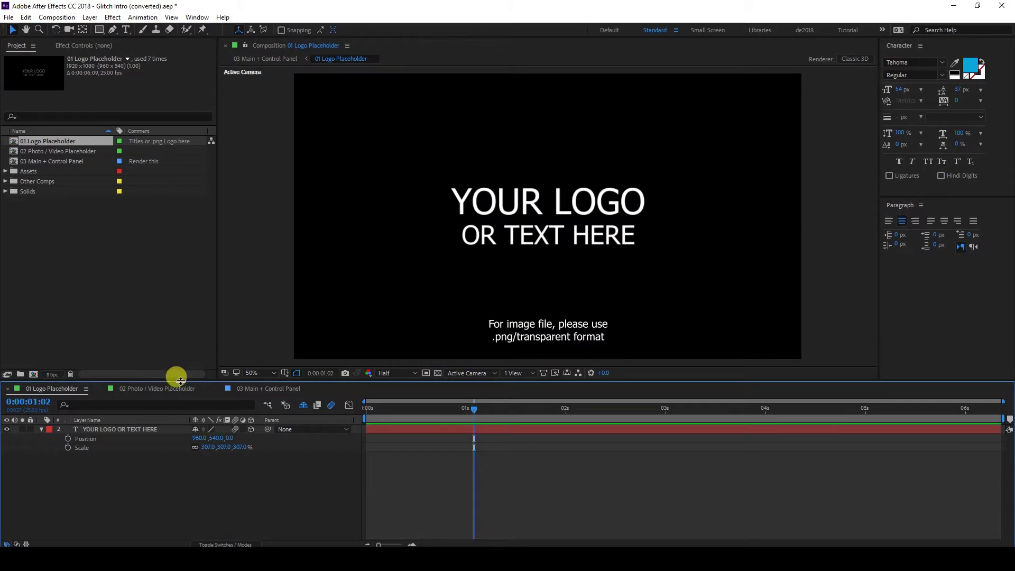
left_click(546, 220)
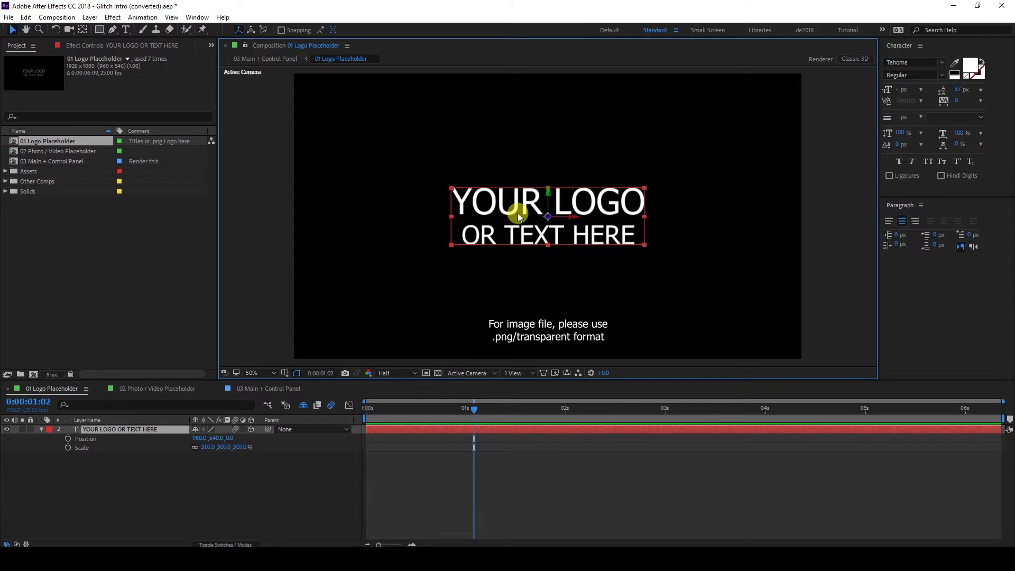
left_click(941, 62)
left_click(836, 186)
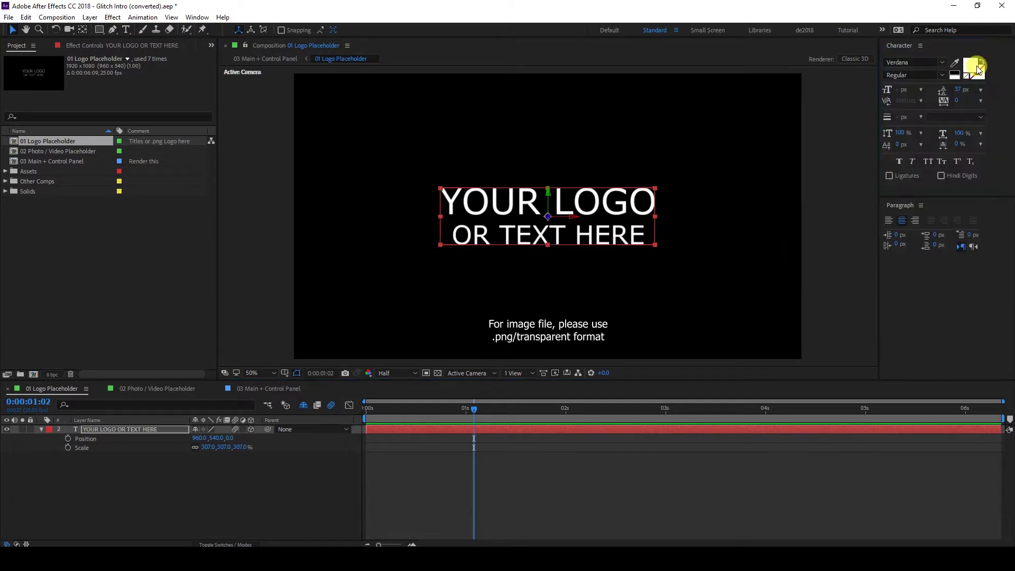
Step: Give the placeholder text a saturated blue fill and toggle the layer's visibility
left_click(971, 62)
left_click(269, 287)
left_click_drag(217, 275, 255, 233)
left_click(374, 238)
left_click(522, 475)
left_click(493, 429)
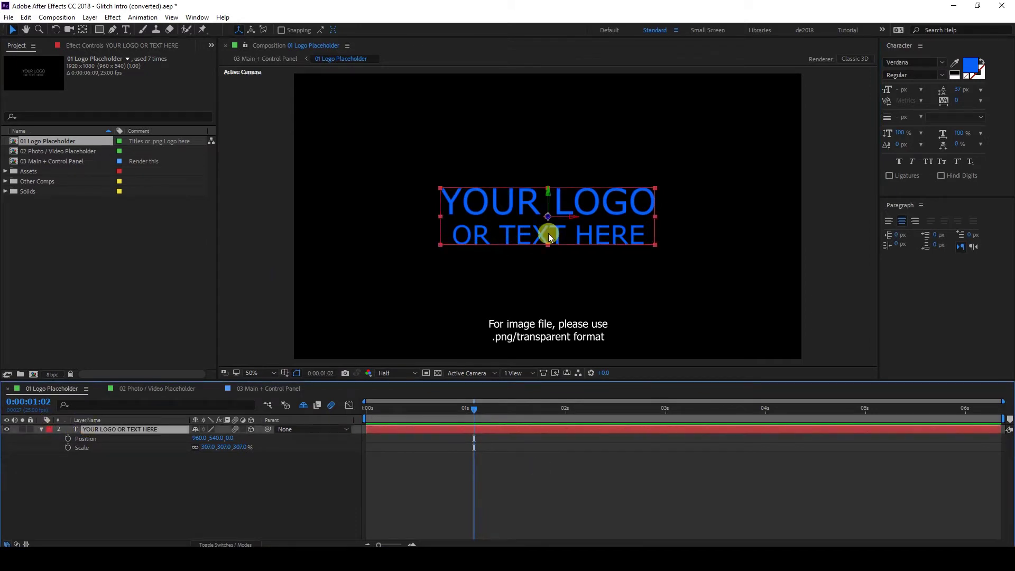
left_click(8, 429)
left_click(7, 429)
Step: Hide the placeholder text, then import logo_sample_00179.png and drag it into the composition
left_click(7, 430)
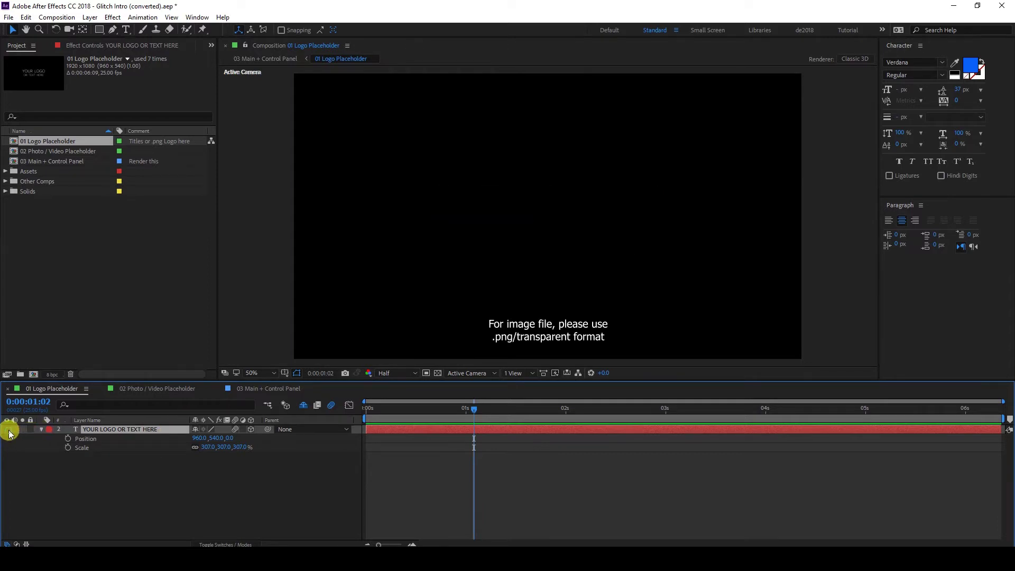
left_click(8, 18)
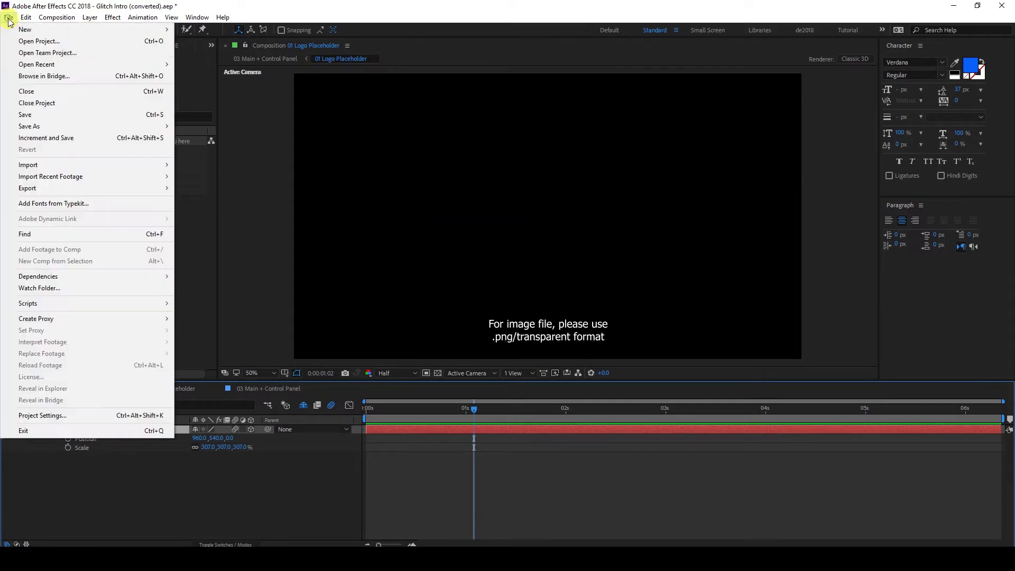
mouse_move(85, 165)
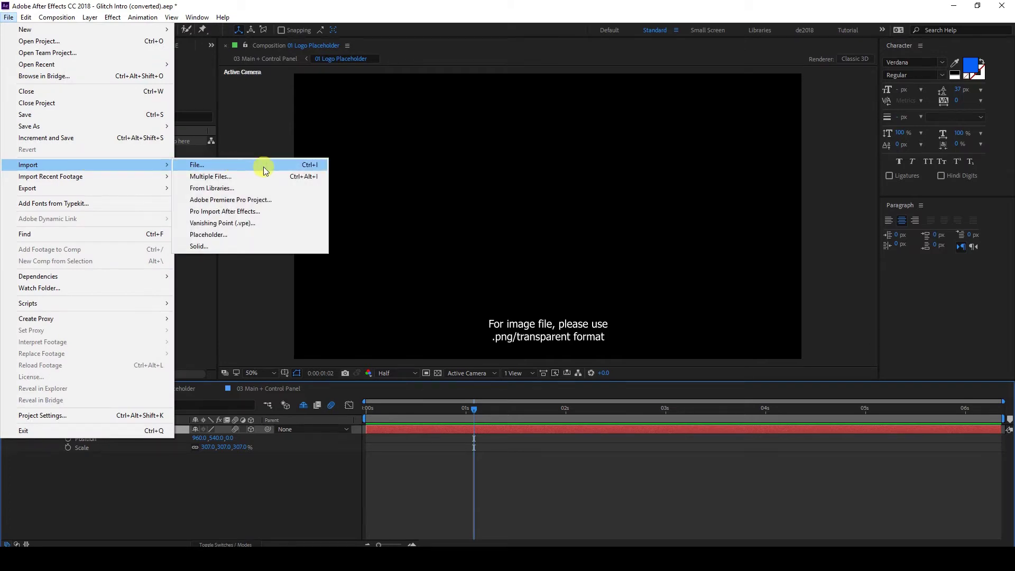
left_click(264, 167)
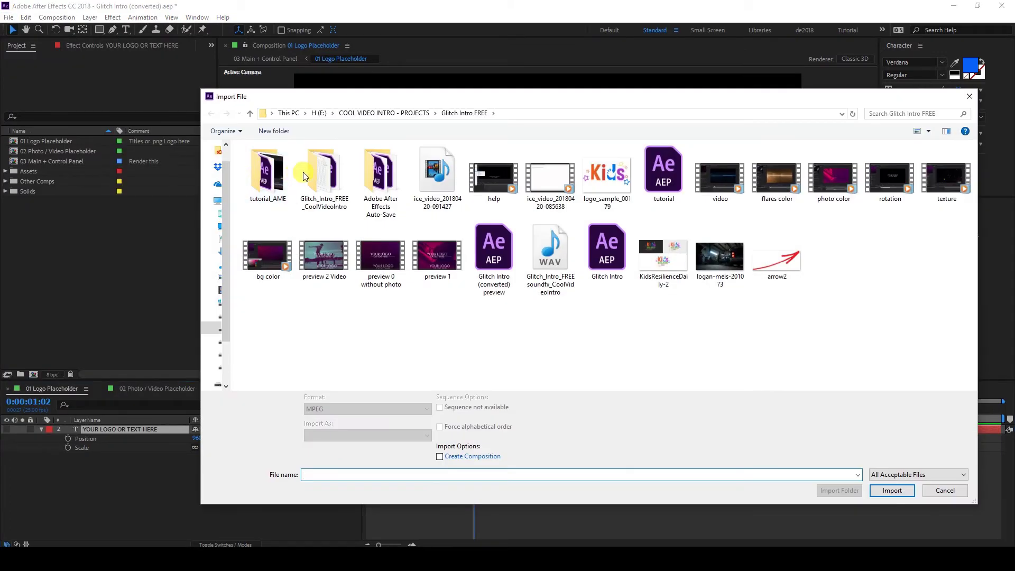
double_click(607, 183)
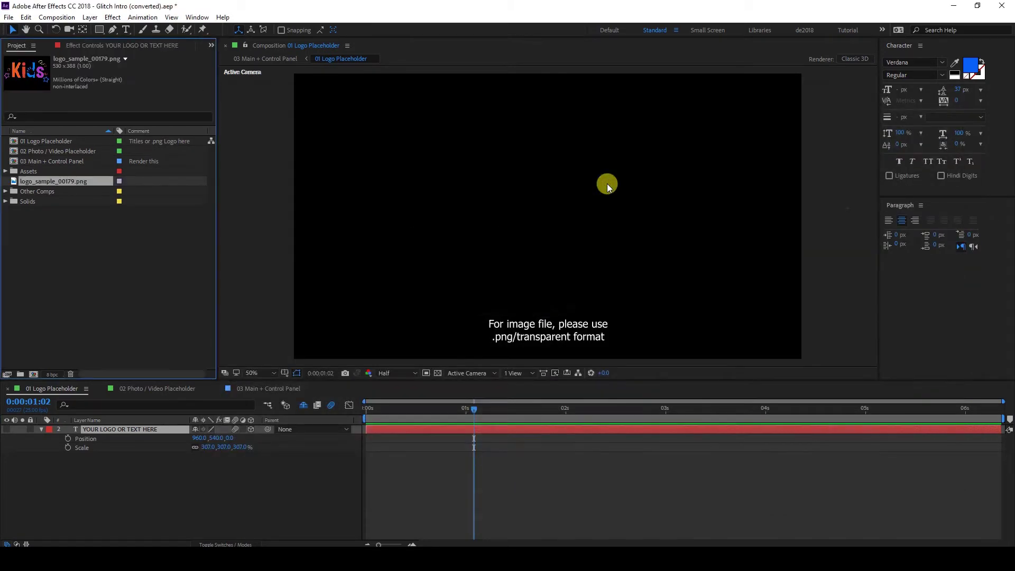
left_click_drag(49, 181, 549, 218)
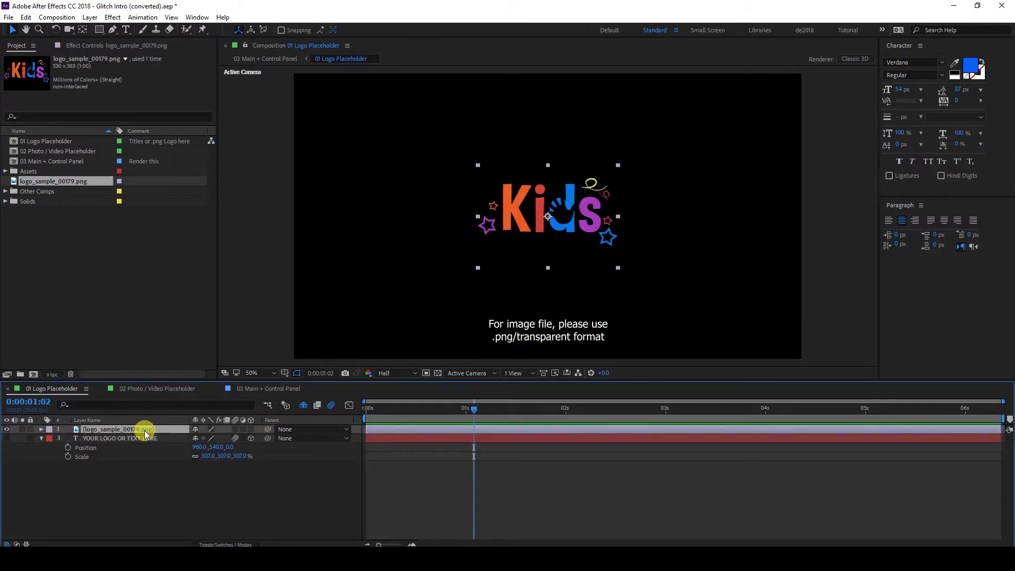
Step: Scale the Kids logo layer to 135% and shift it slightly up and right
key("s")
left_click_drag(205, 440, 229, 443)
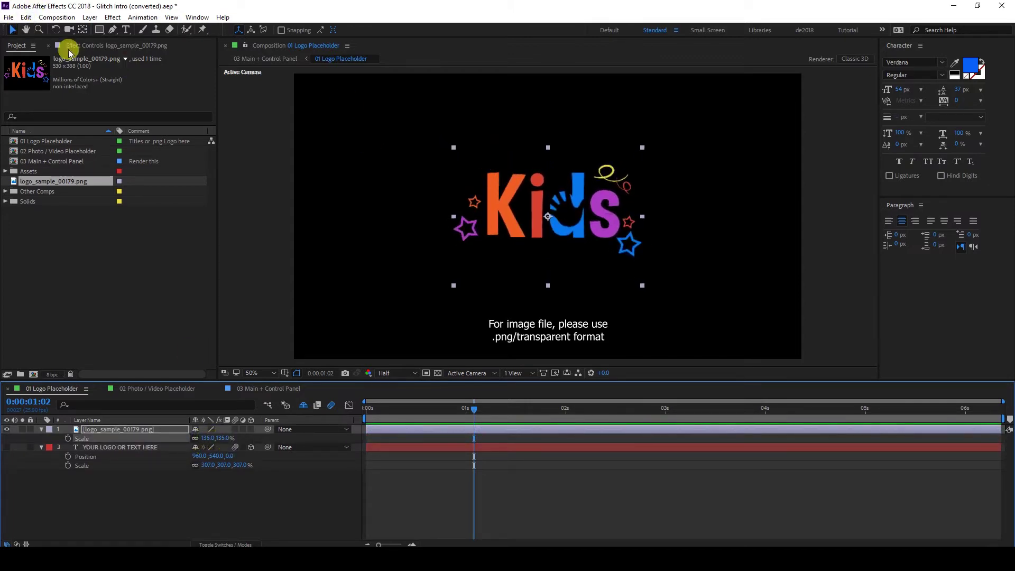
left_click_drag(588, 229, 521, 222)
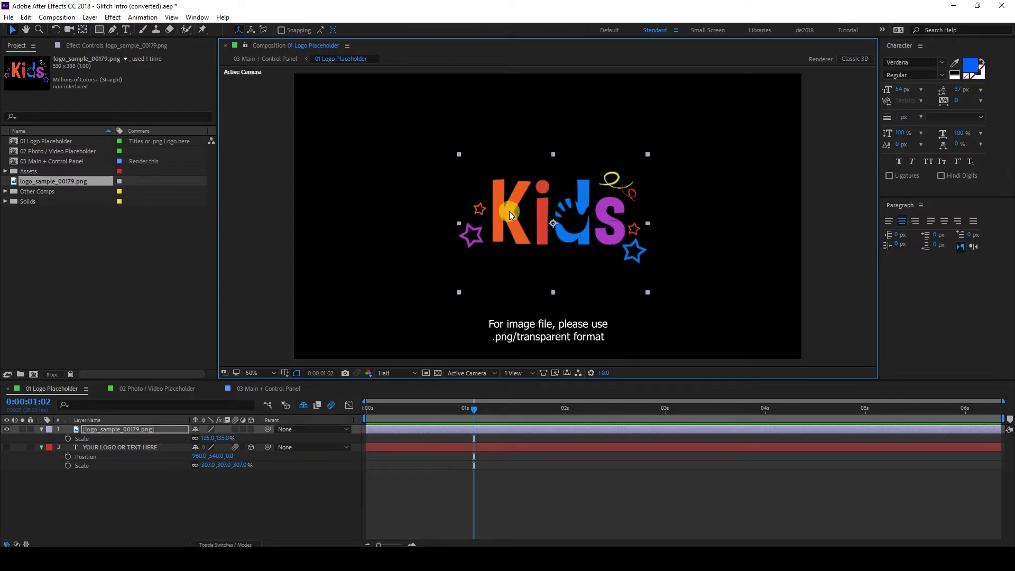
Step: Apply a white Generate > Fill effect to the Kids logo and make it a 3D layer
left_click(112, 16)
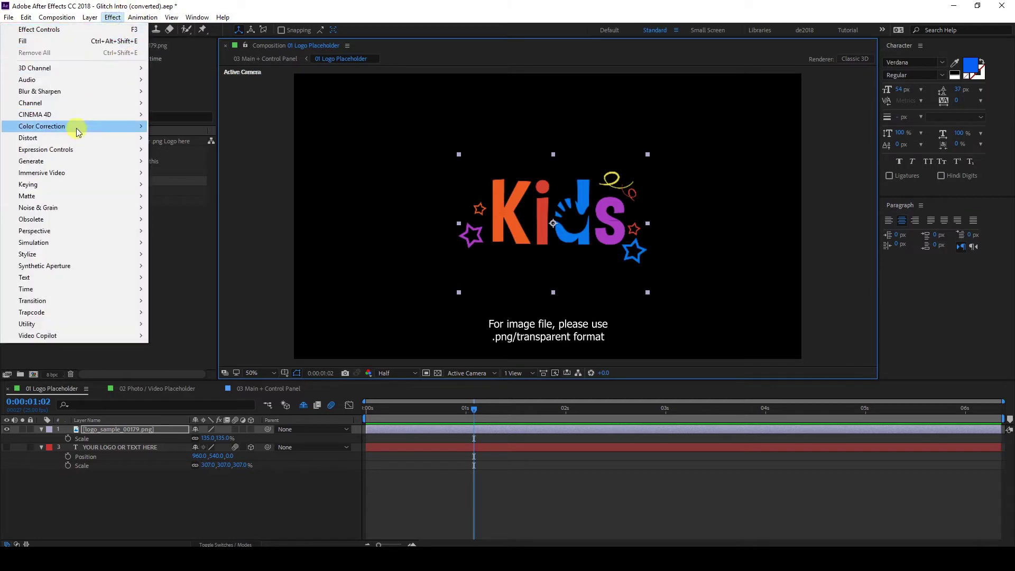
mouse_move(66, 165)
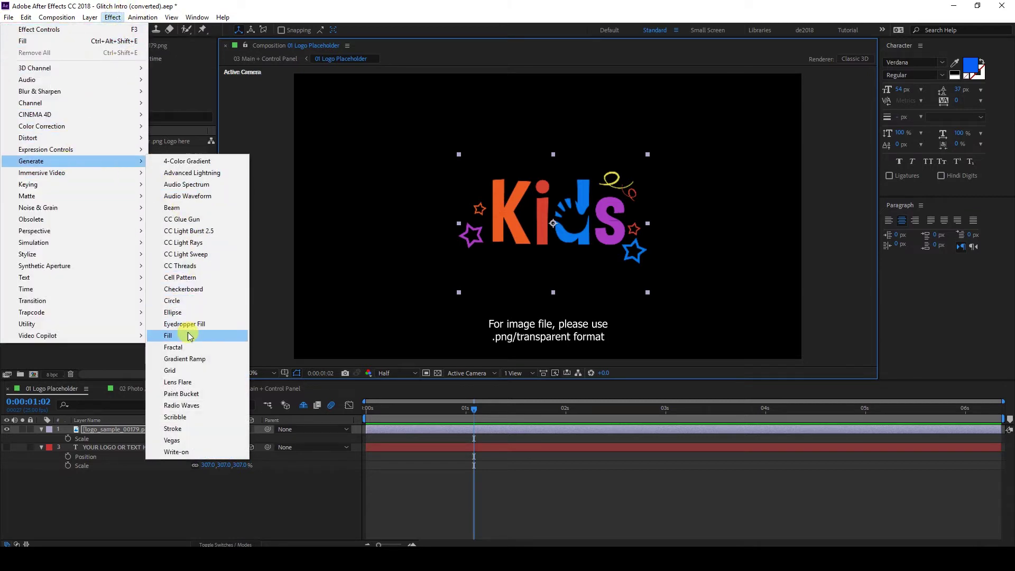
left_click(188, 337)
left_click(122, 95)
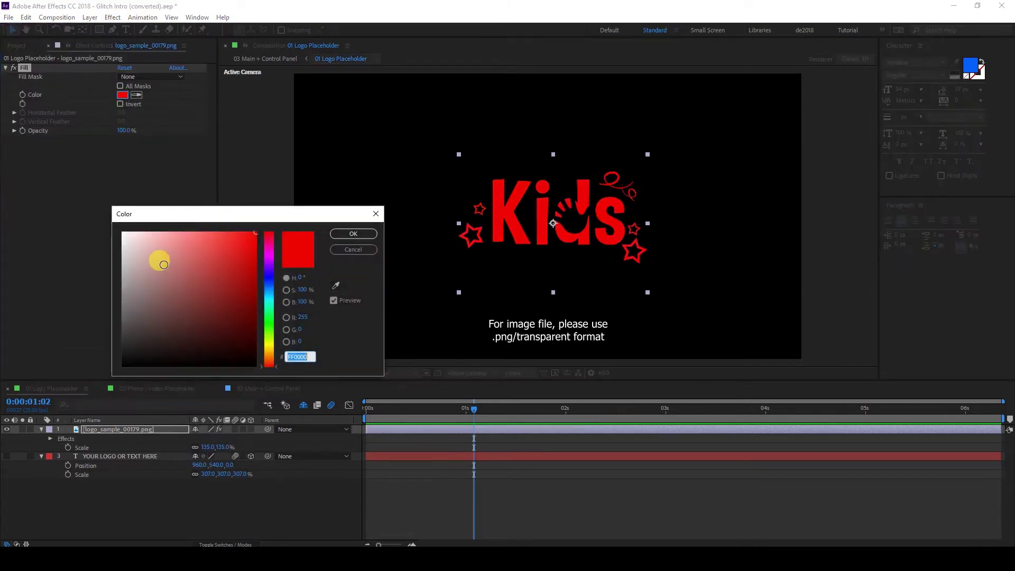
left_click_drag(158, 261, 82, 208)
left_click(353, 234)
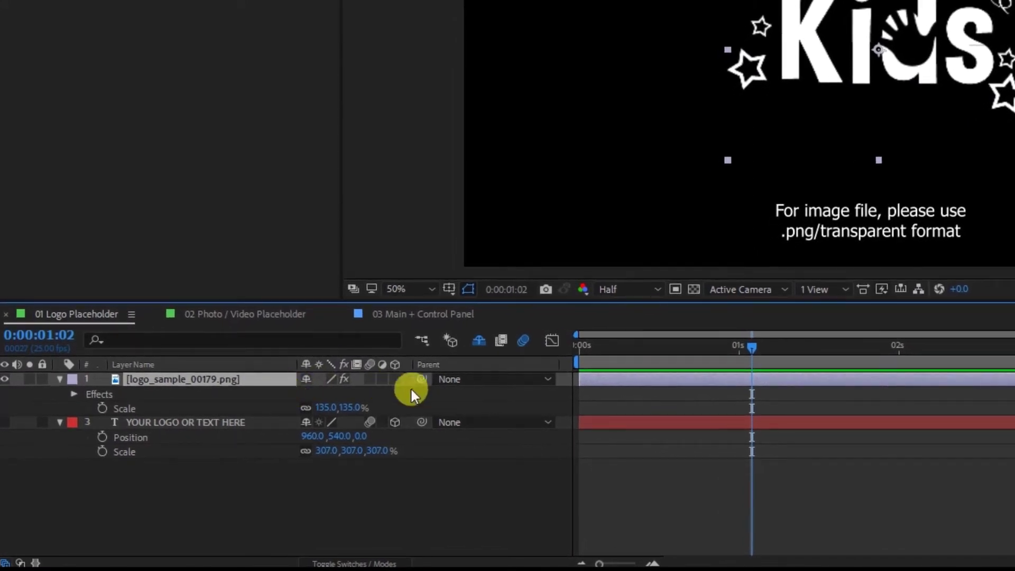
left_click(394, 380)
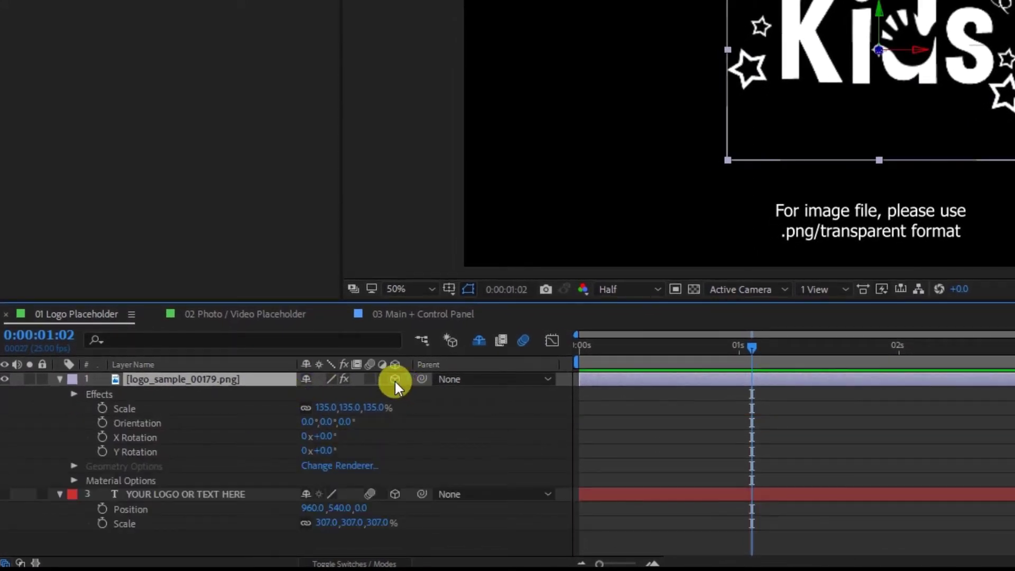
left_click(372, 382)
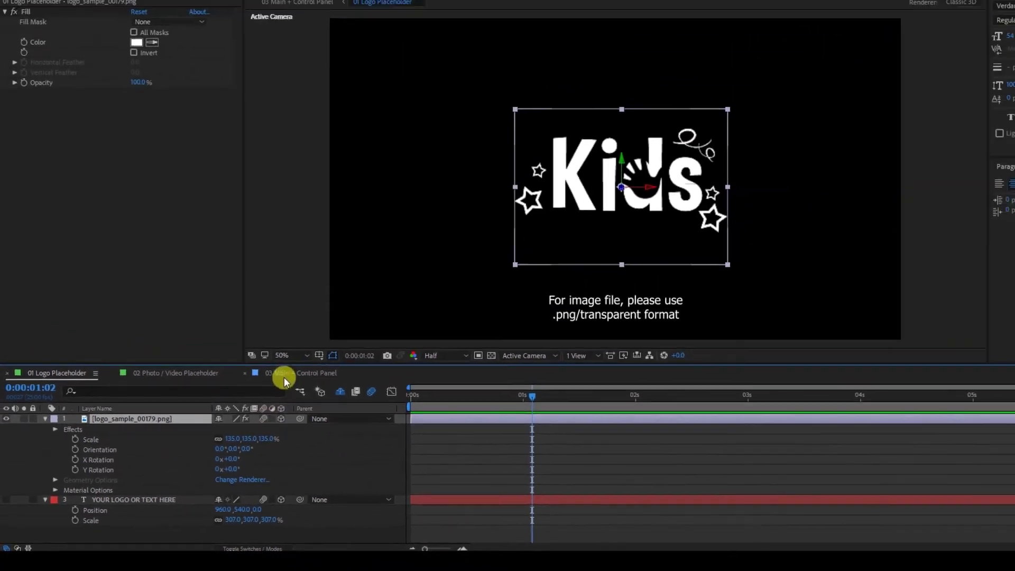
Step: Preview 03 Main + Control Panel from the first frame at Half resolution, then open 02 Photo / Video Placeholder
left_click(423, 313)
left_click_drag(391, 408, 410, 411)
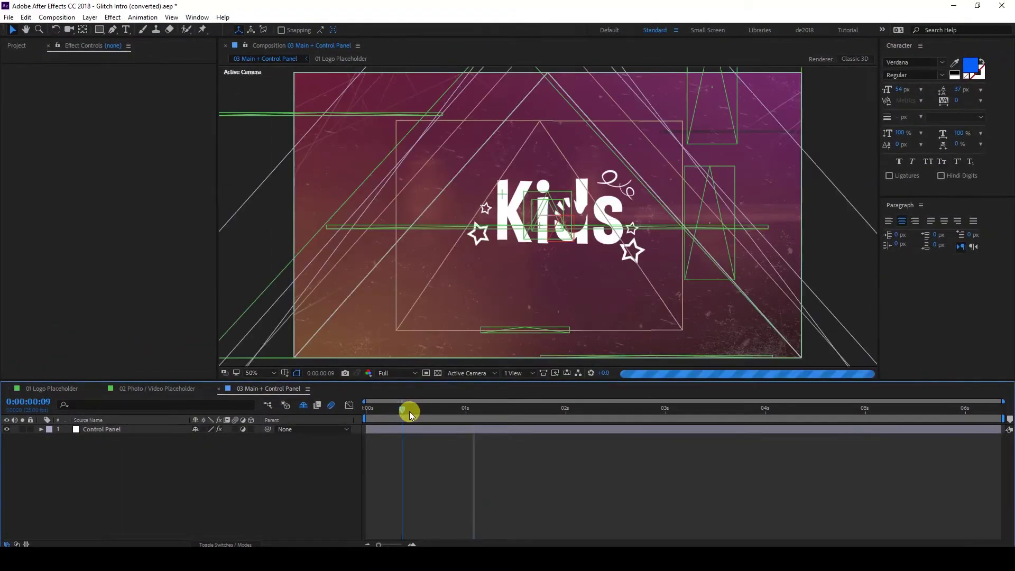
left_click(388, 373)
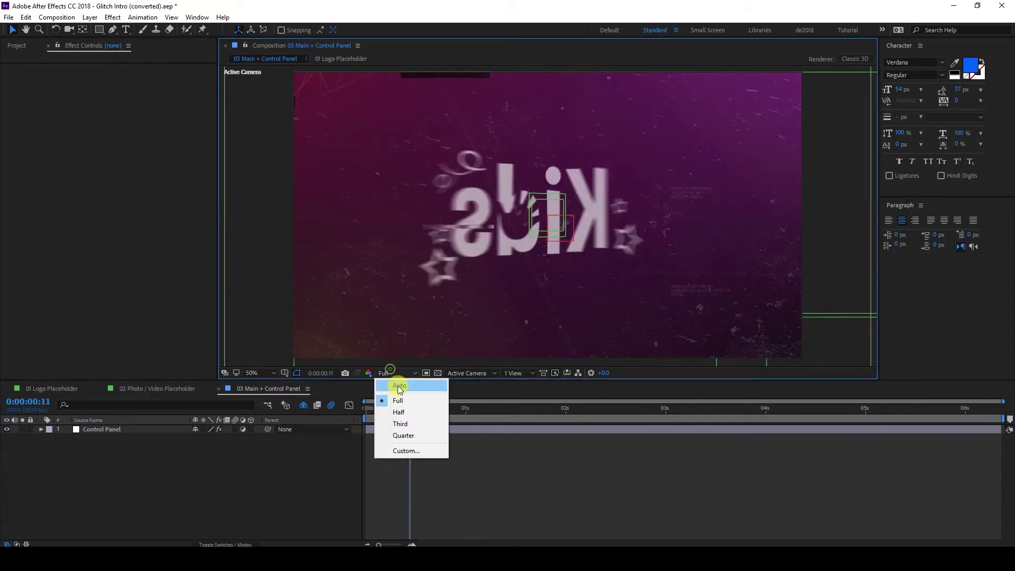
left_click(407, 411)
left_click(369, 405)
left_click(366, 415)
key("space")
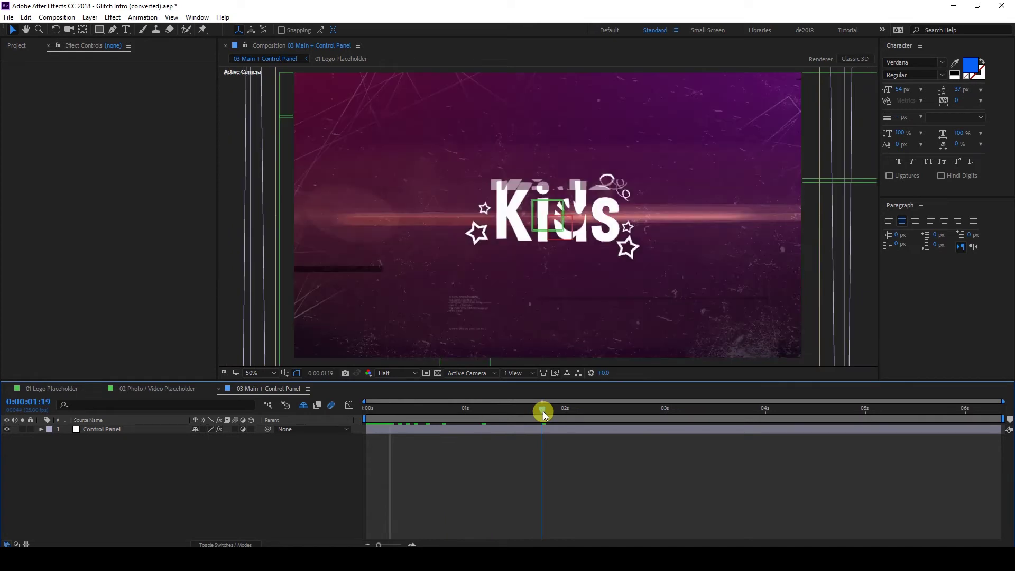
left_click(154, 389)
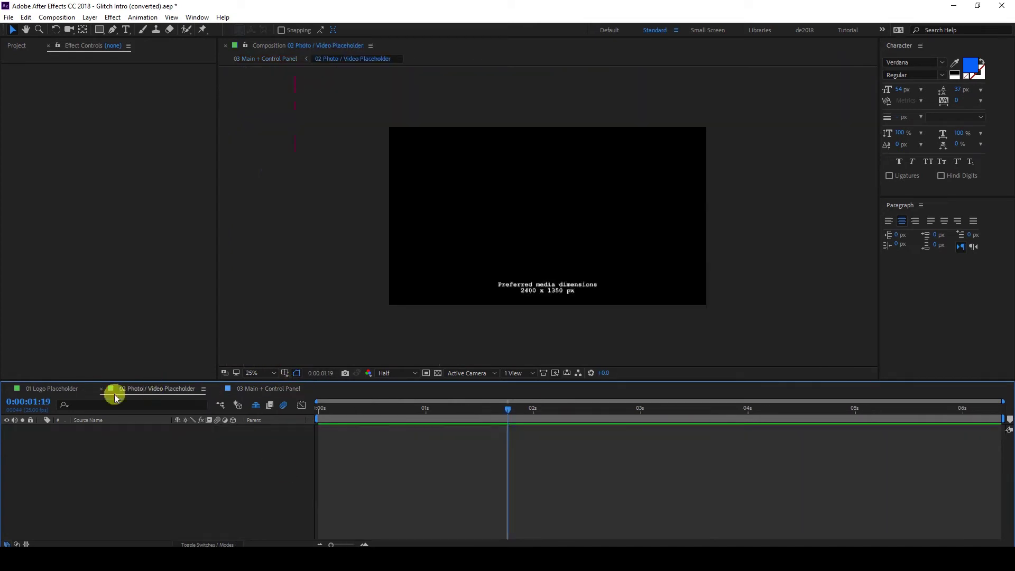
Step: Import the garage car photo logan-meis-201073.jpg and place it in the 02 Photo / Video Placeholder comp
left_click(9, 16)
mouse_move(32, 37)
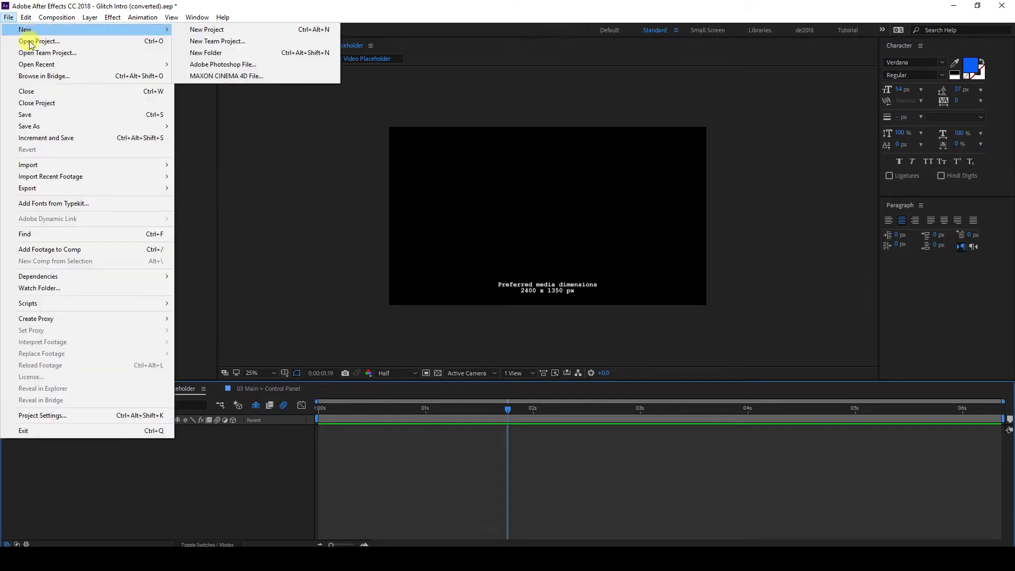
left_click(51, 162)
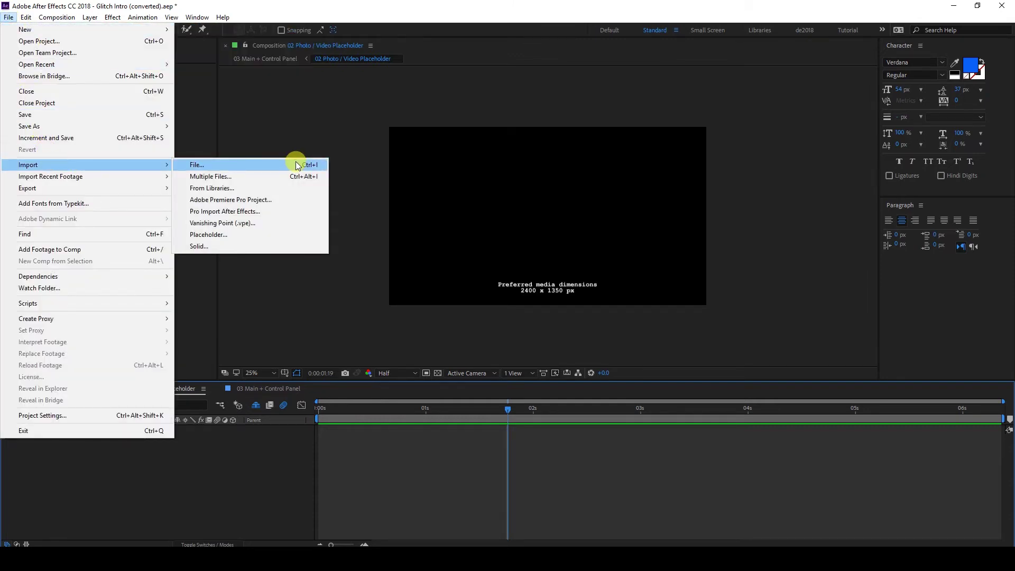
left_click(298, 165)
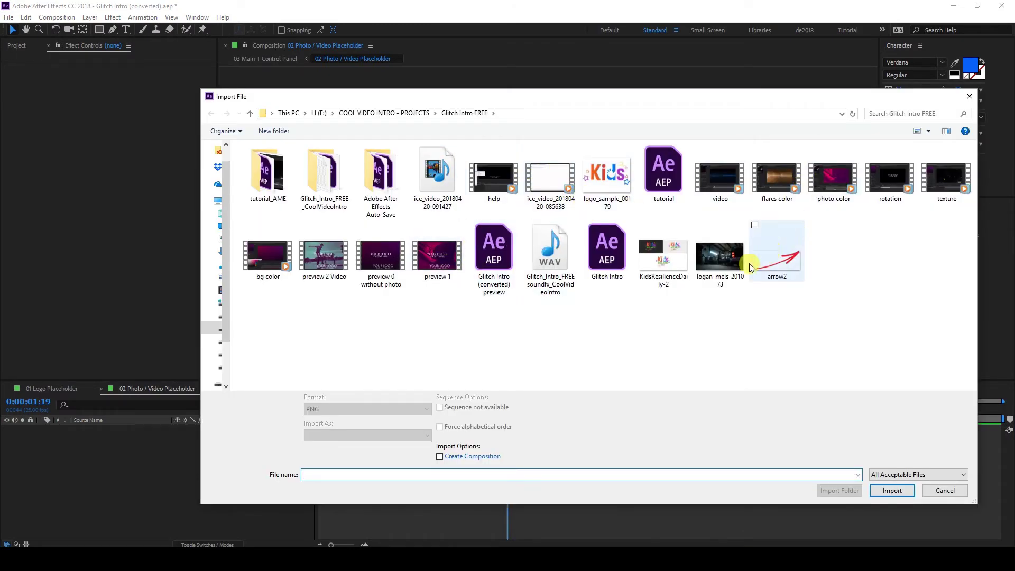
left_click(722, 263)
double_click(722, 263)
left_click_drag(50, 182, 543, 216)
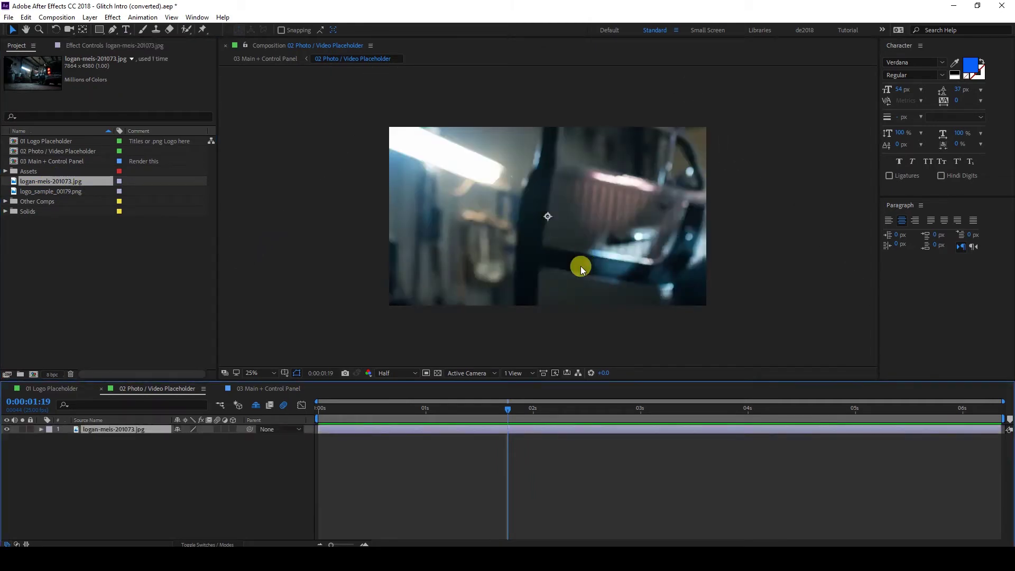
Step: Scale the photo layer down to 38%, nudge it slightly, and go back to 03 Main
left_click(149, 429)
key("s")
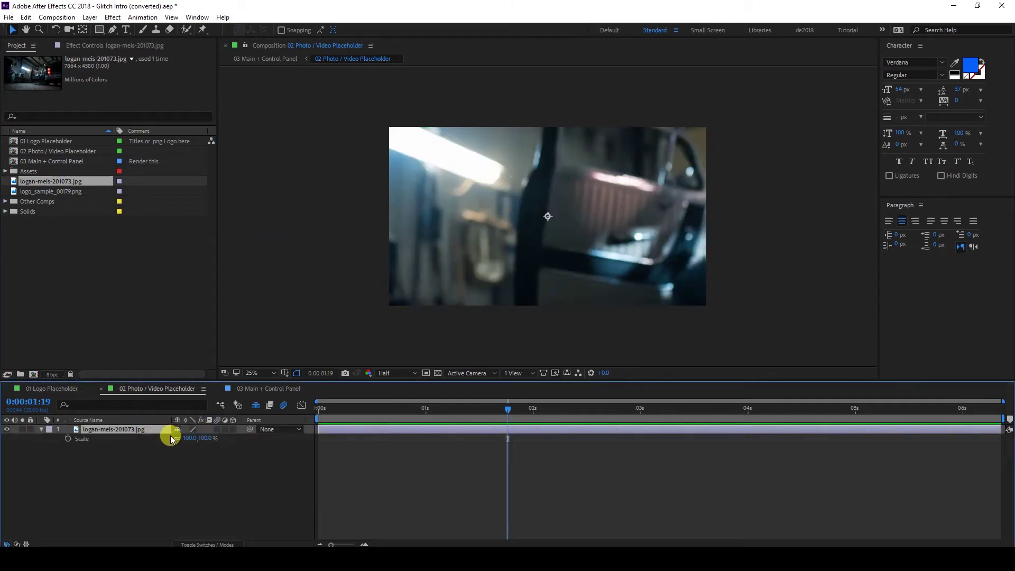
left_click_drag(193, 438, 166, 445)
mouse_move(478, 158)
left_mouse_down()
mouse_move(503, 166)
mouse_move(479, 169)
left_mouse_up()
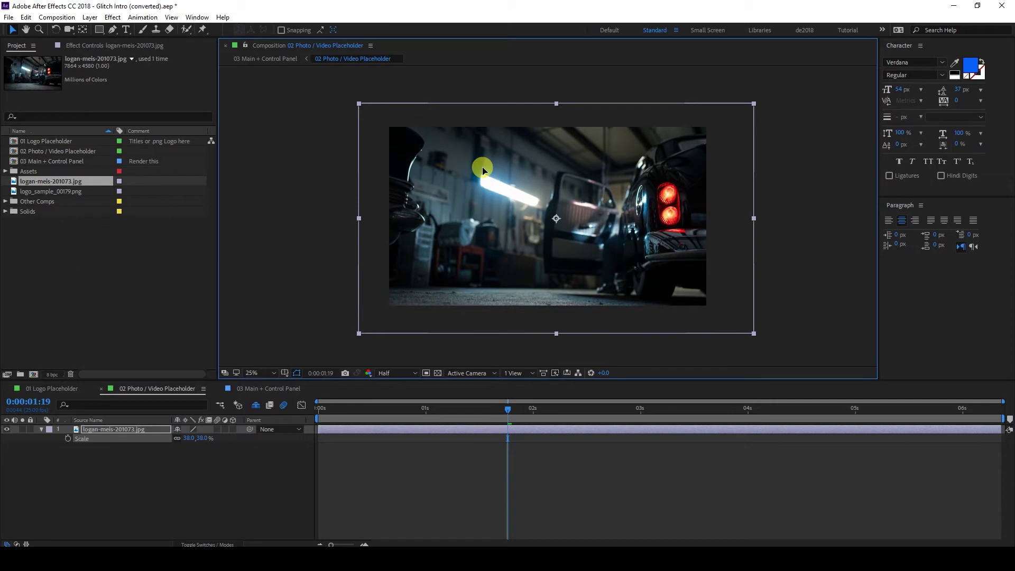
left_click(268, 388)
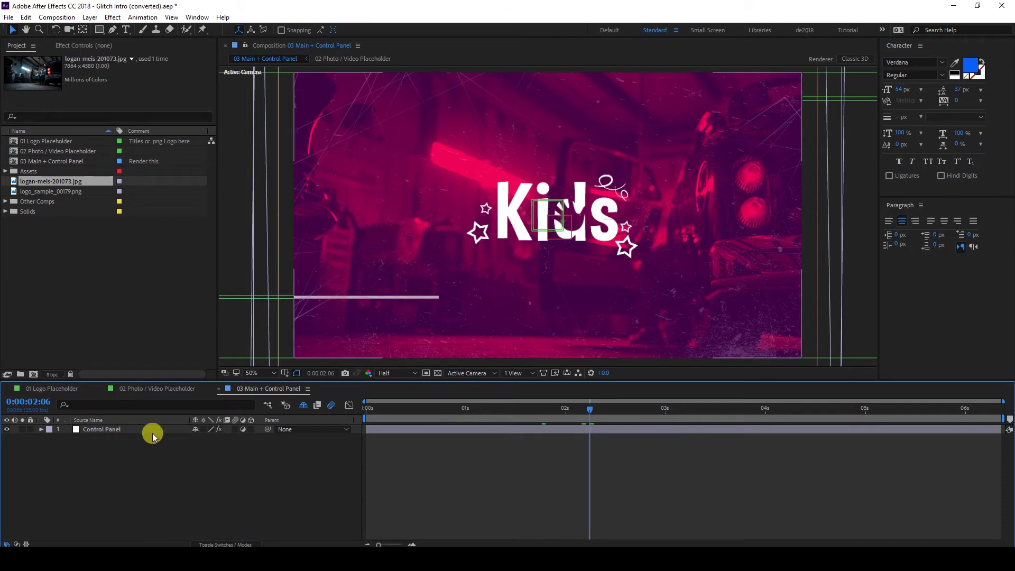
Step: In the Control Panel layer's effect settings, set Texture 1, 2 and 3 opacity to 0%
left_click(127, 430)
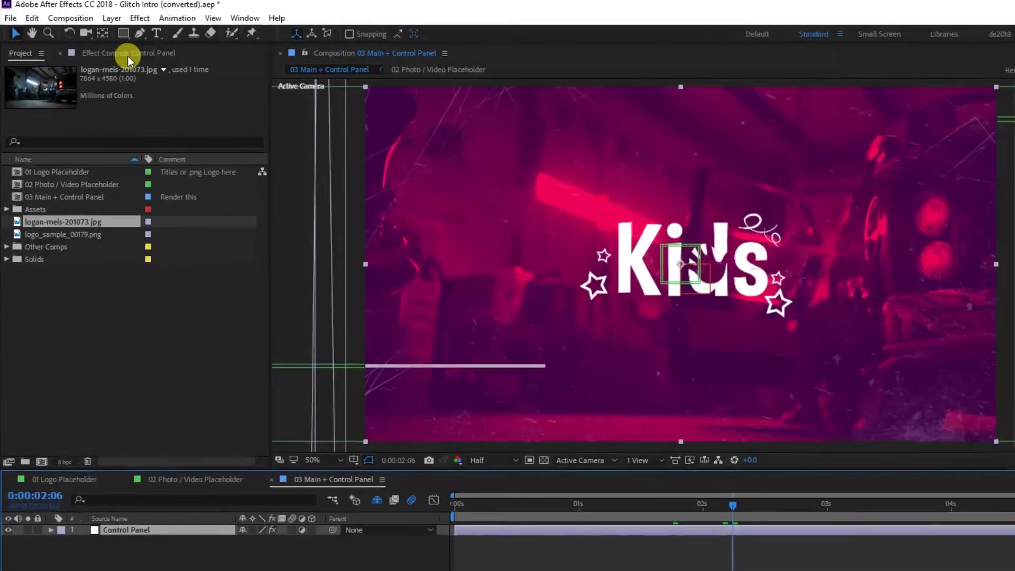
left_click(108, 48)
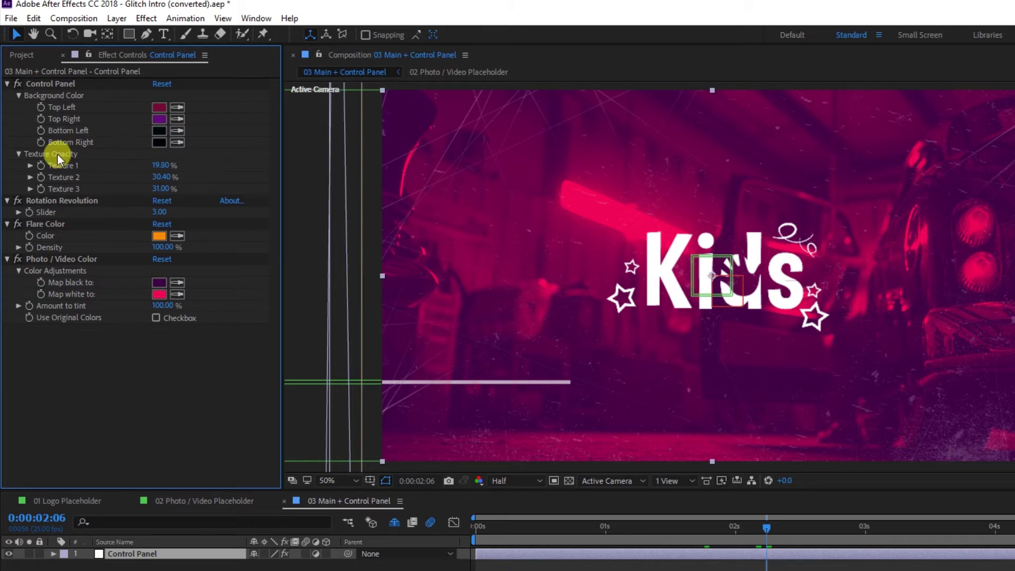
left_click(162, 165)
type("0")
key("Return")
left_click(160, 176)
left_click(158, 190)
type("0")
key("Return")
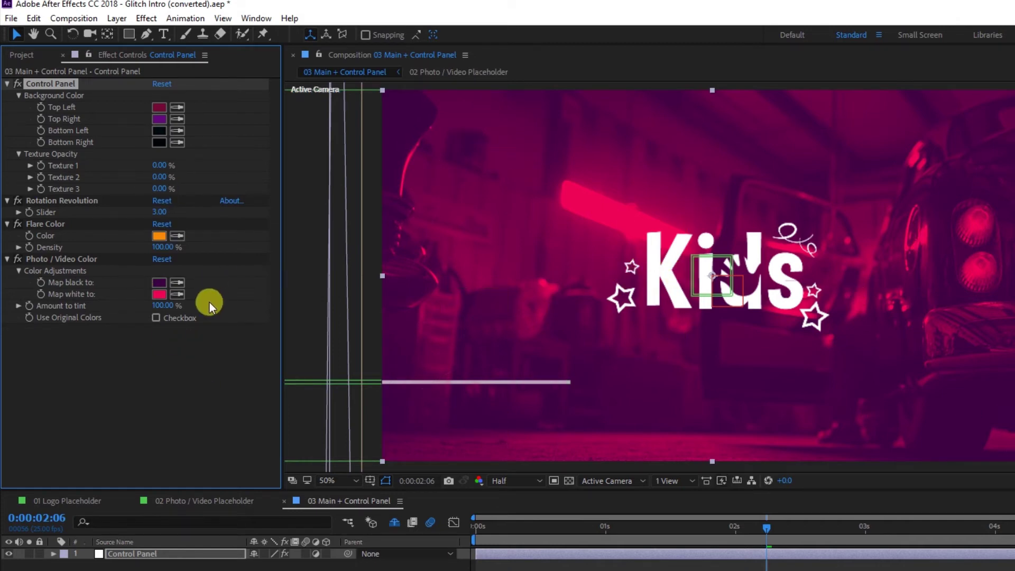
Step: Set Map black to pure black (000000) and switch the photo to its original colours
left_click(160, 284)
left_click_drag(355, 369, 354, 362)
mouse_move(290, 367)
left_mouse_down()
mouse_move(315, 377)
mouse_move(147, 474)
left_mouse_up()
left_click(443, 324)
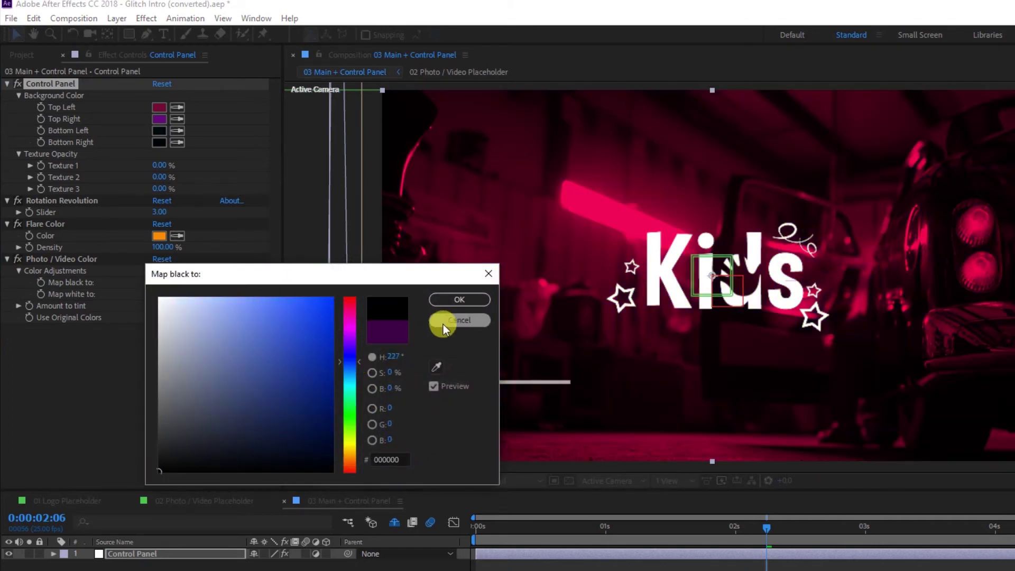
left_click(443, 300)
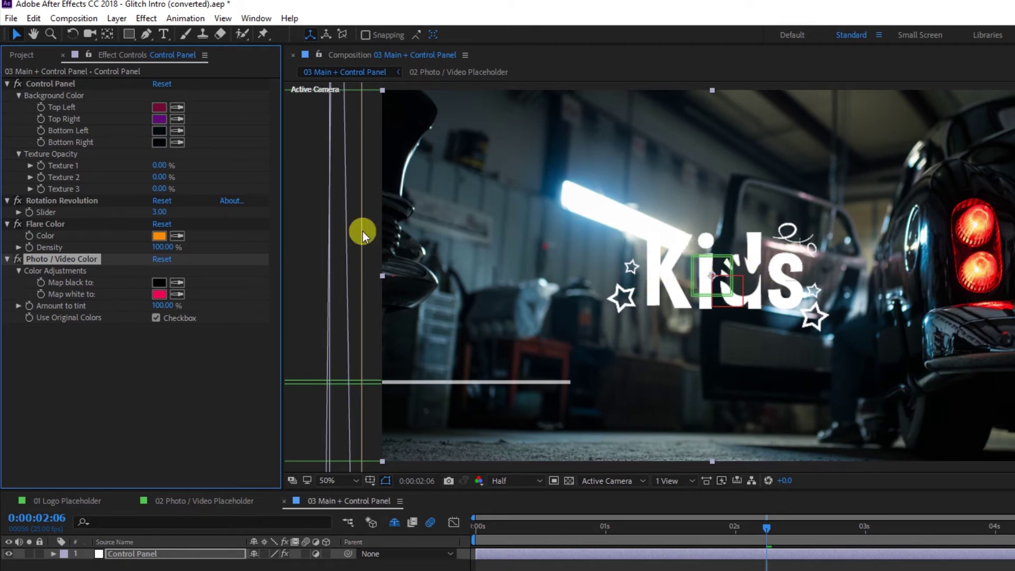
left_click(173, 213)
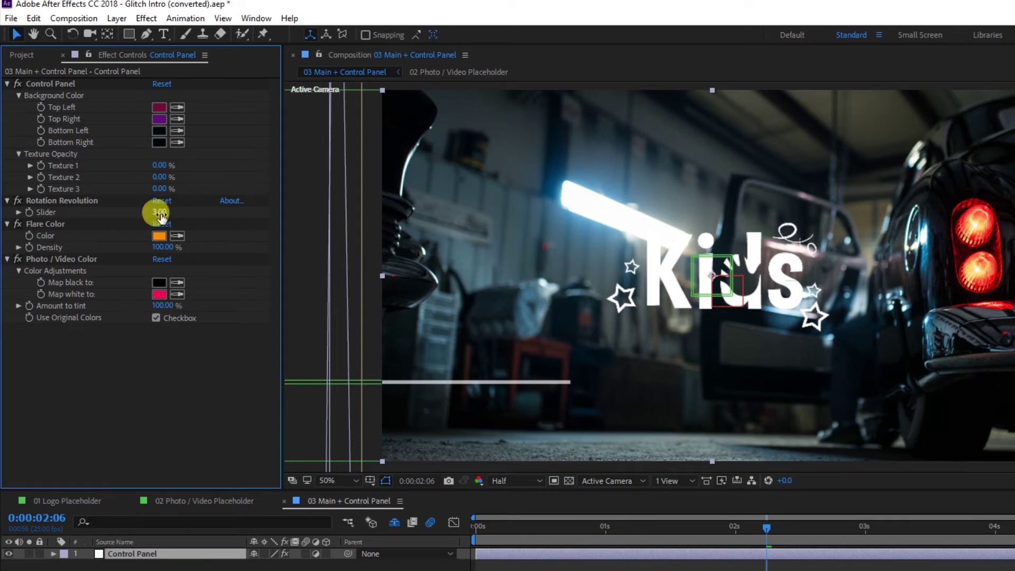
Step: Set the Rotation Revolution slider to 0 and scrub the opening frames to check
left_click(551, 540)
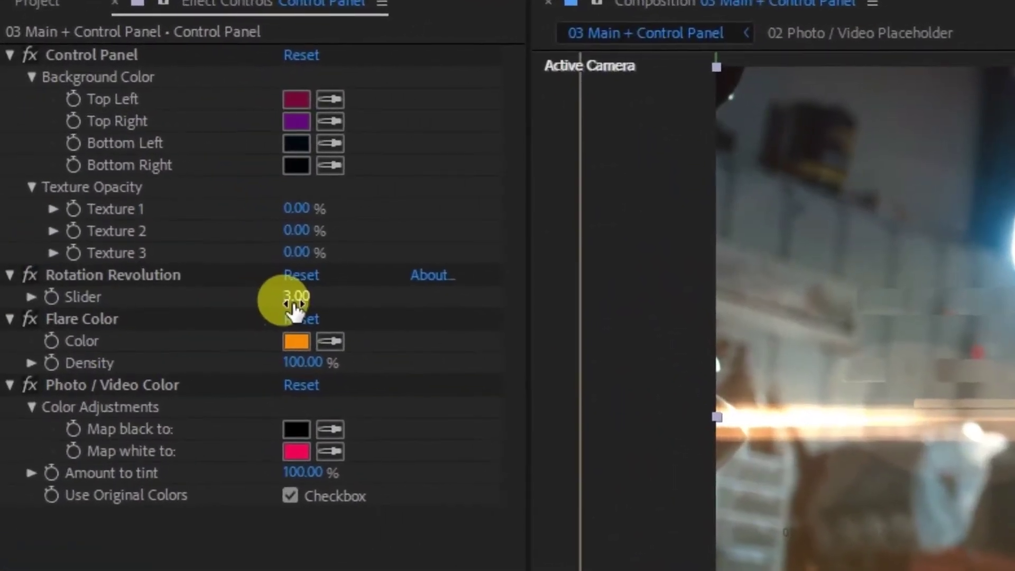
left_click(213, 247)
type("0")
key("Return")
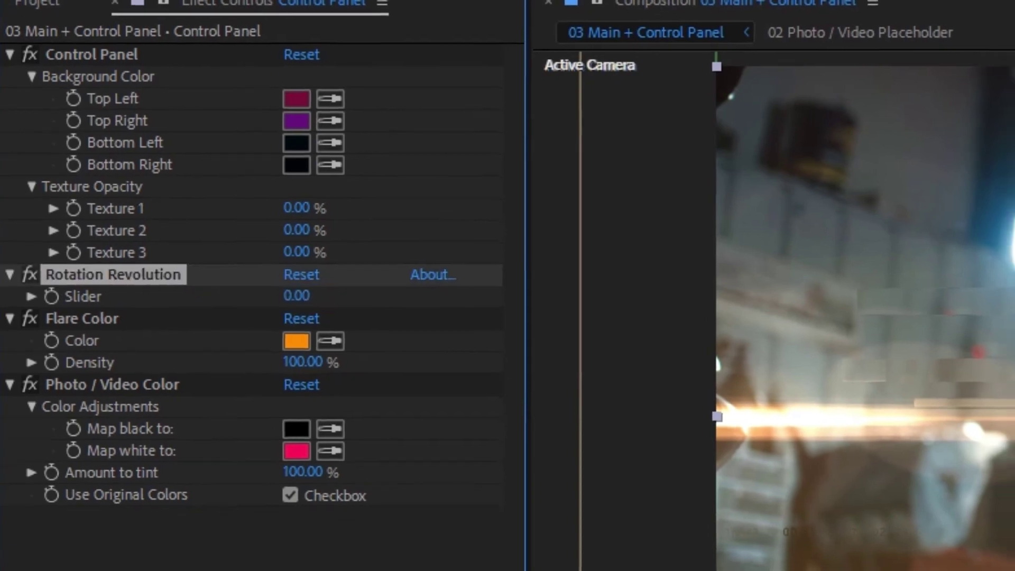
left_click(419, 446)
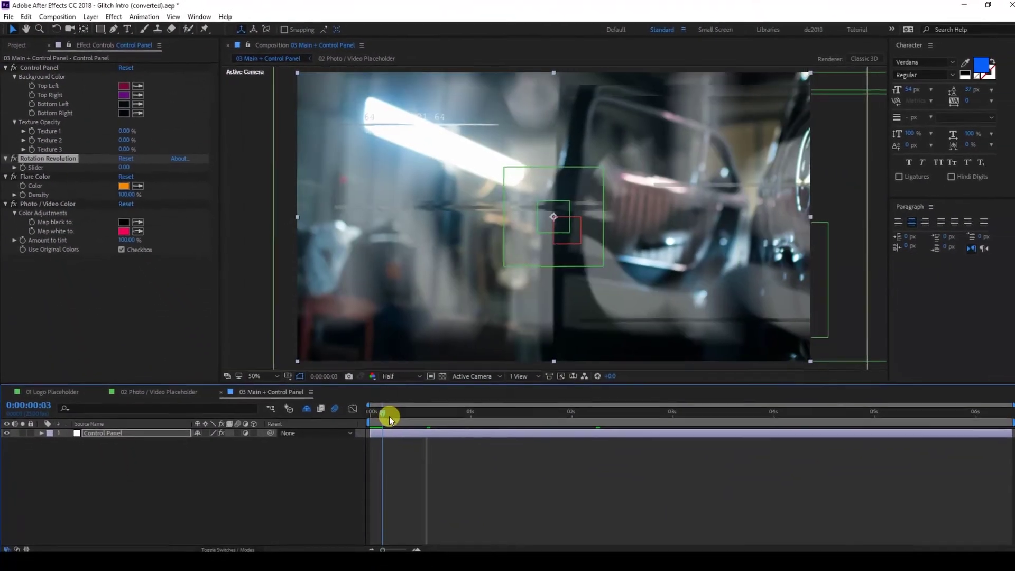
left_click_drag(389, 416, 466, 410)
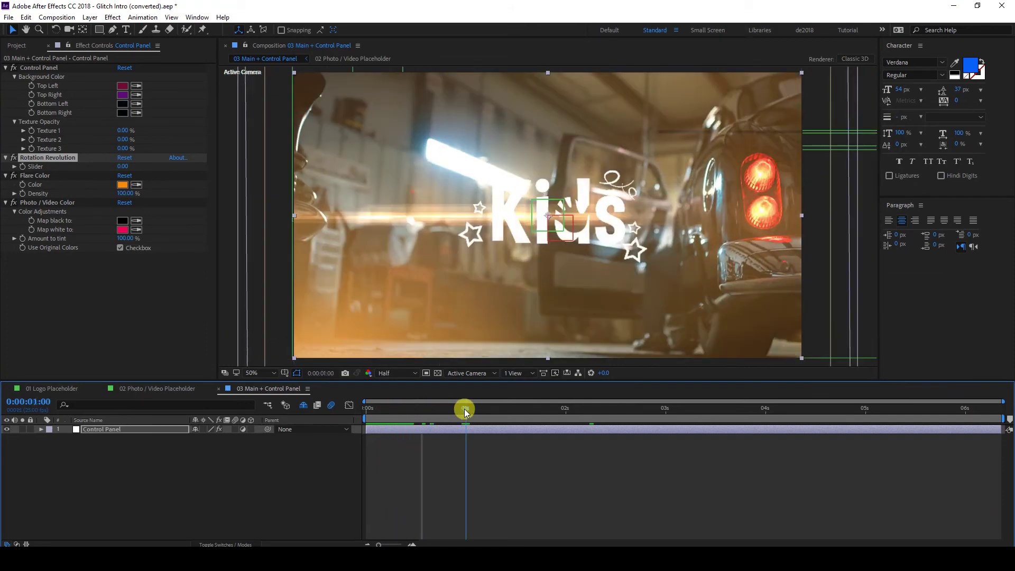
Step: Scrub the intro from the one-second frame to about four seconds, then return to the start
left_click(496, 468)
left_click_drag(380, 412, 408, 411)
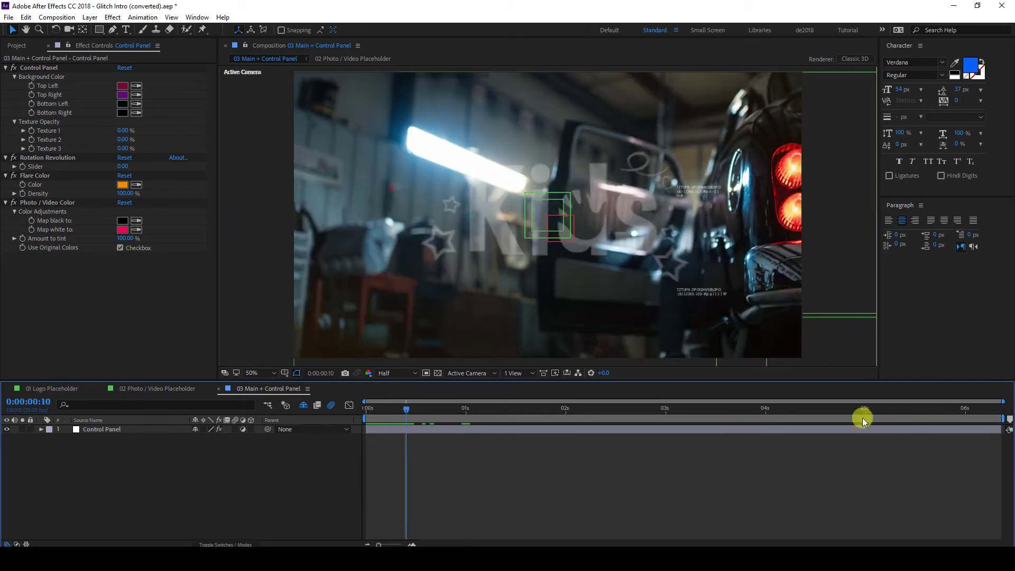
left_click_drag(757, 410, 889, 408)
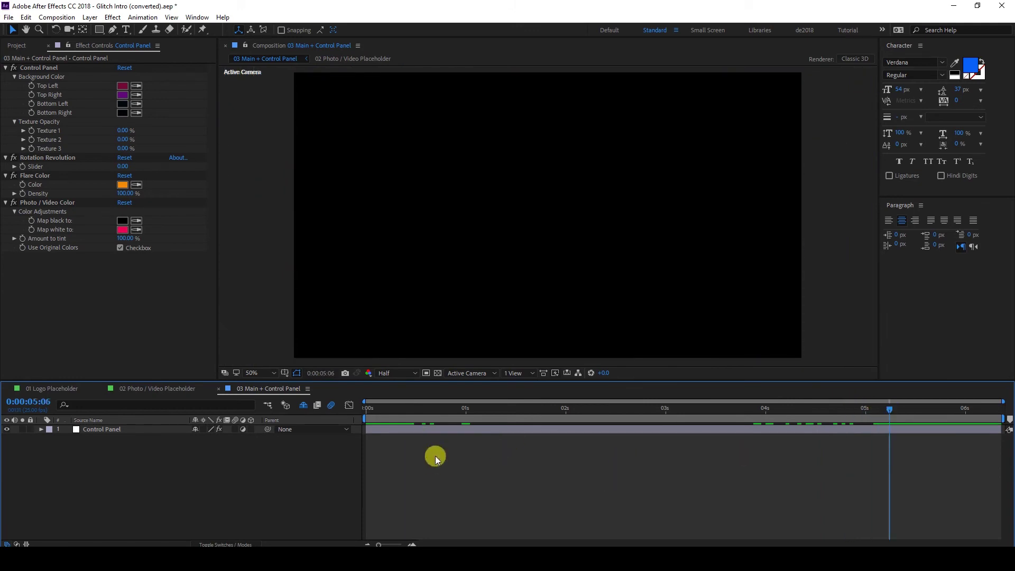
left_click_drag(378, 412, 365, 410)
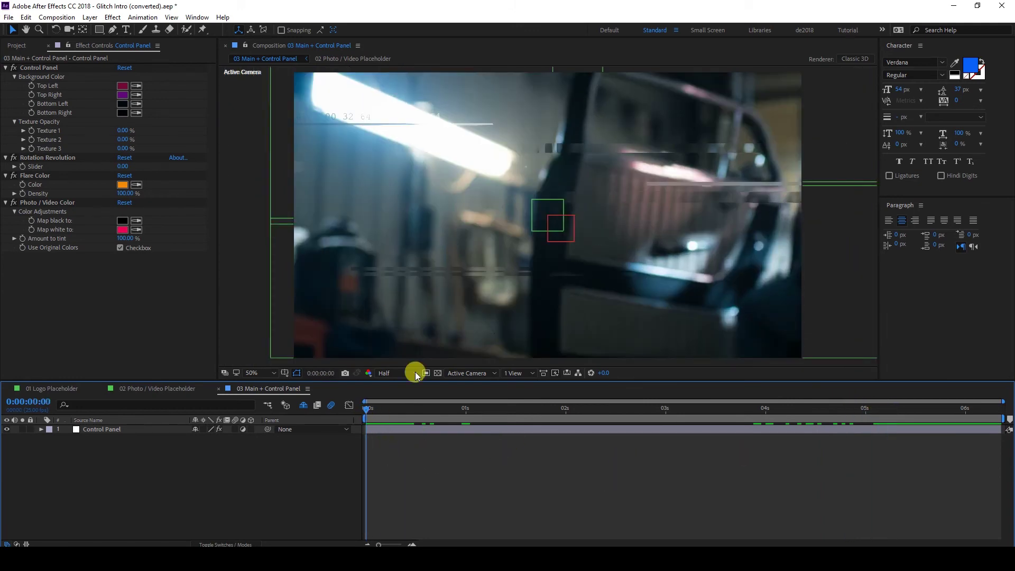
Step: Set the preview resolution to Full and add 03 Main + Control Panel to the Media Encoder queue
left_click(404, 373)
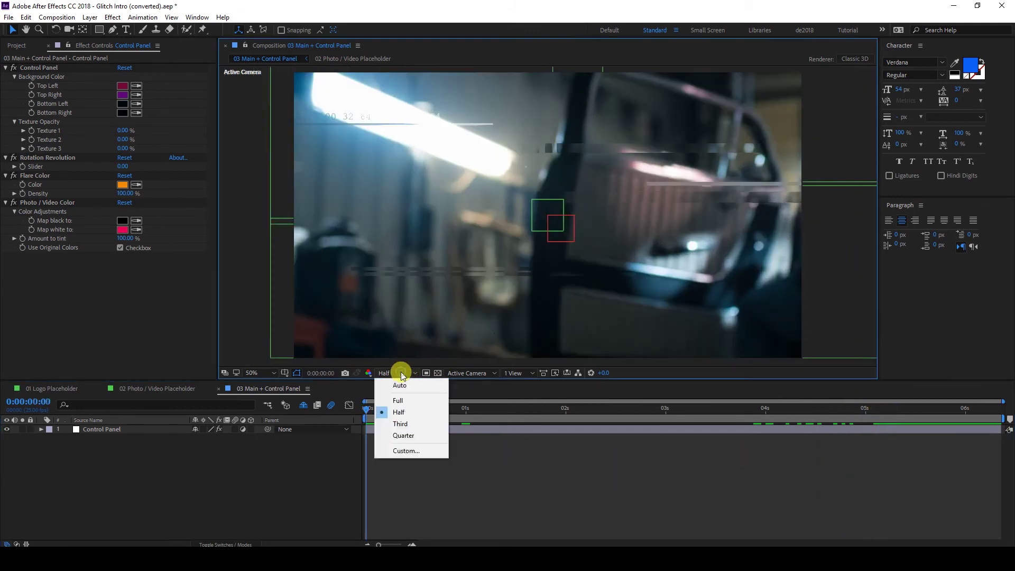
left_click(408, 405)
left_click(62, 19)
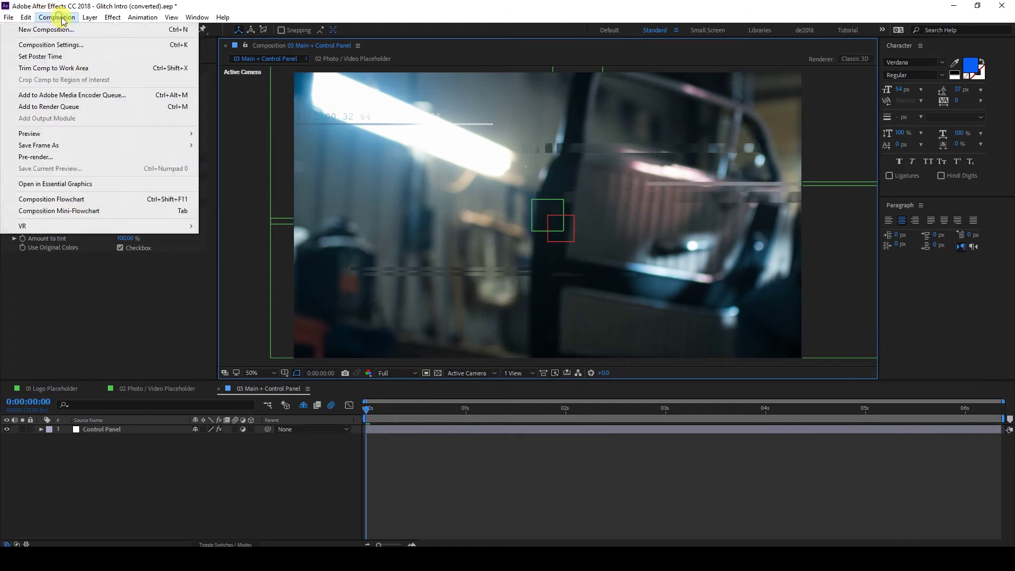
left_click(58, 96)
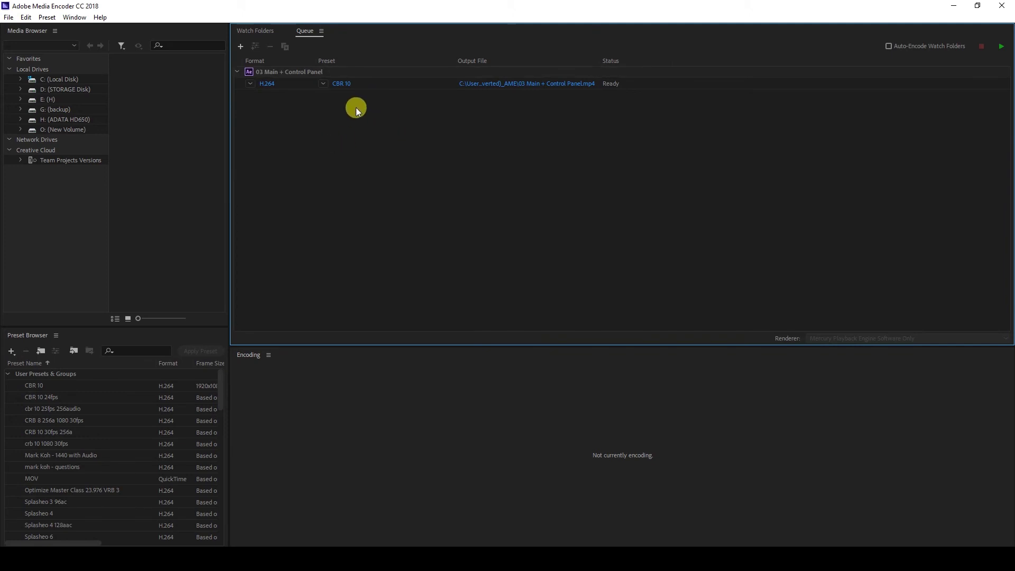
Step: In the queued job's CBR 10 export settings, match the video size and frame rate to the source
left_click(371, 84)
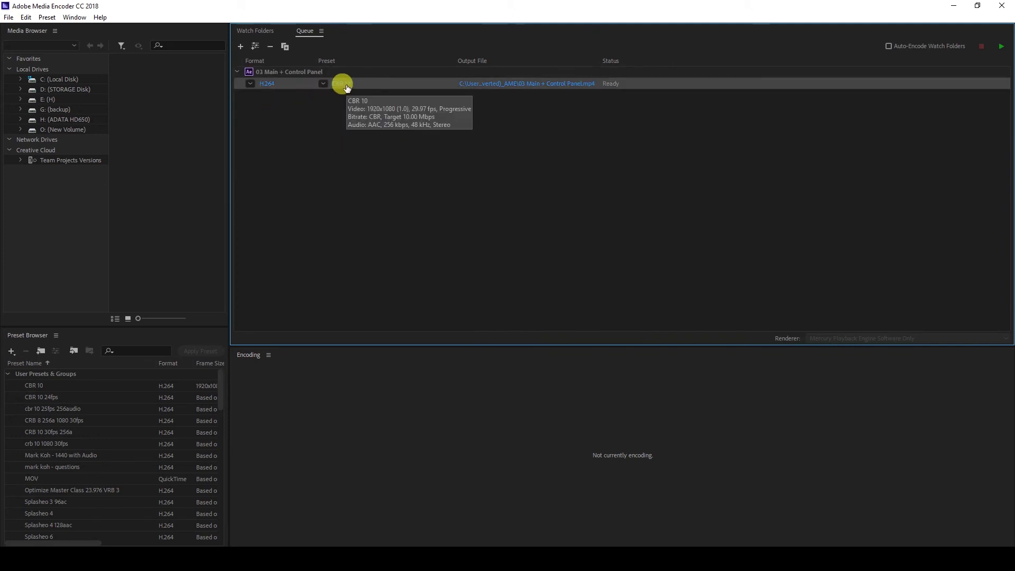
left_click(345, 85)
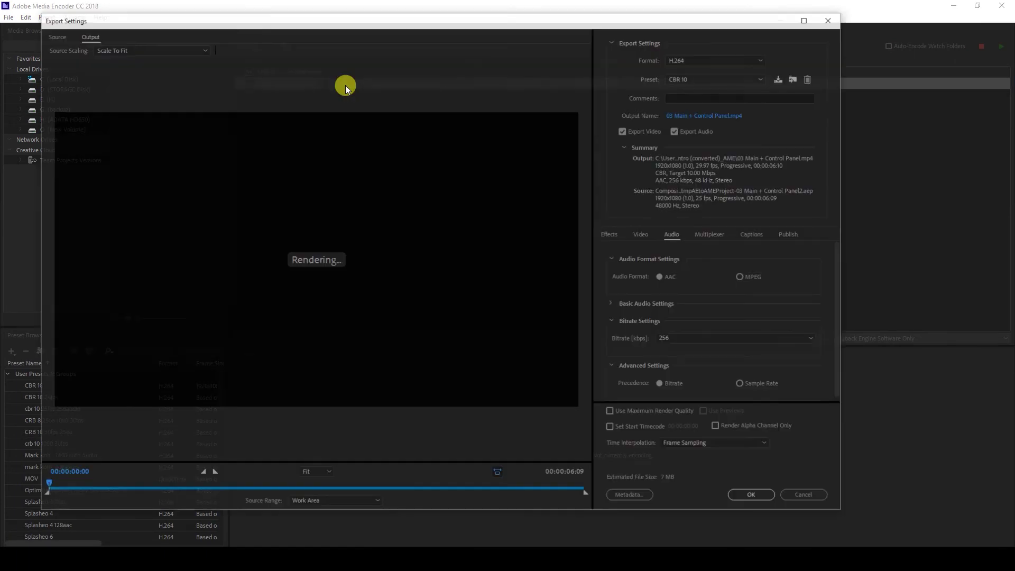
left_click_drag(579, 22, 544, 11)
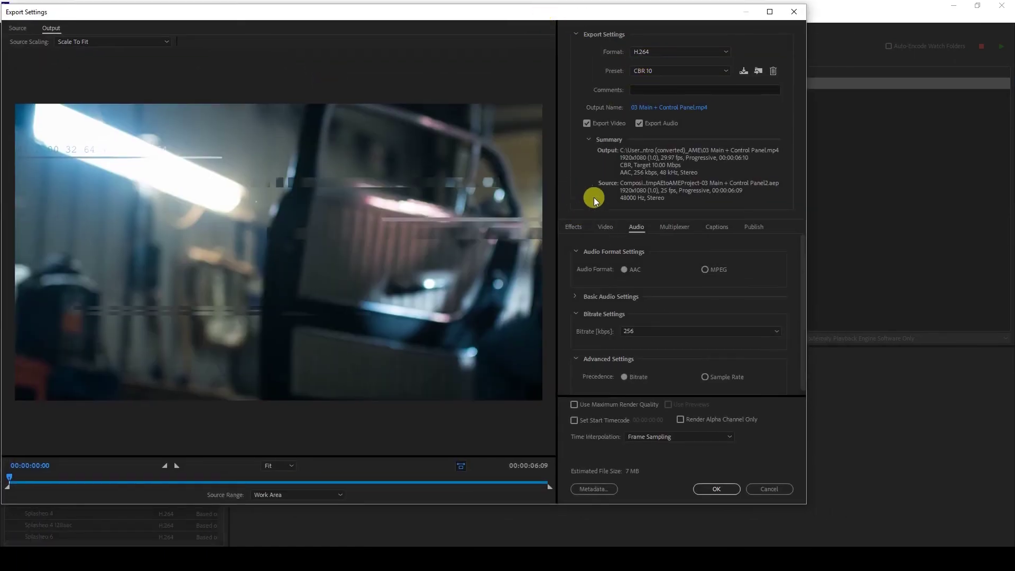
left_click(604, 227)
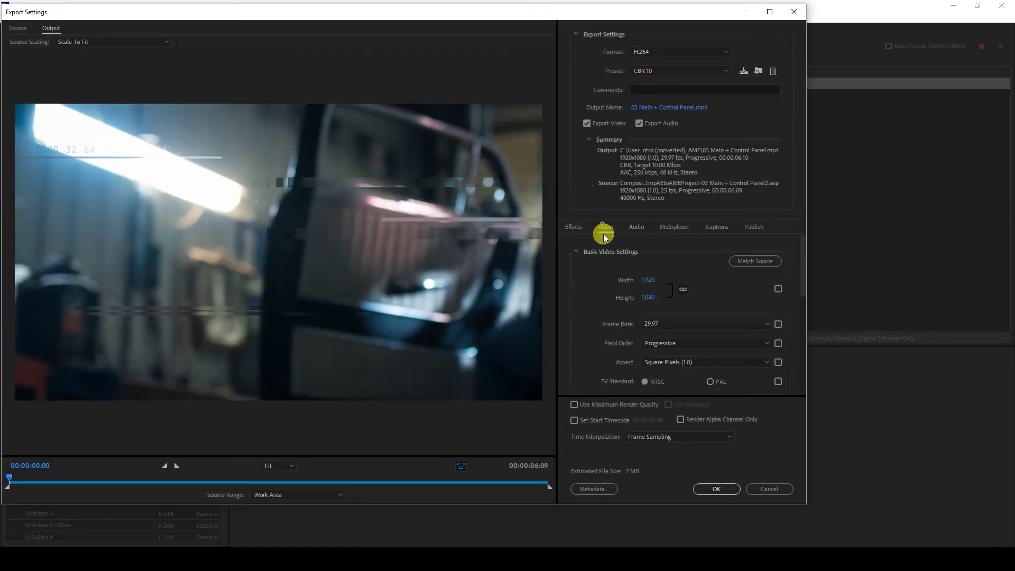
left_click(778, 289)
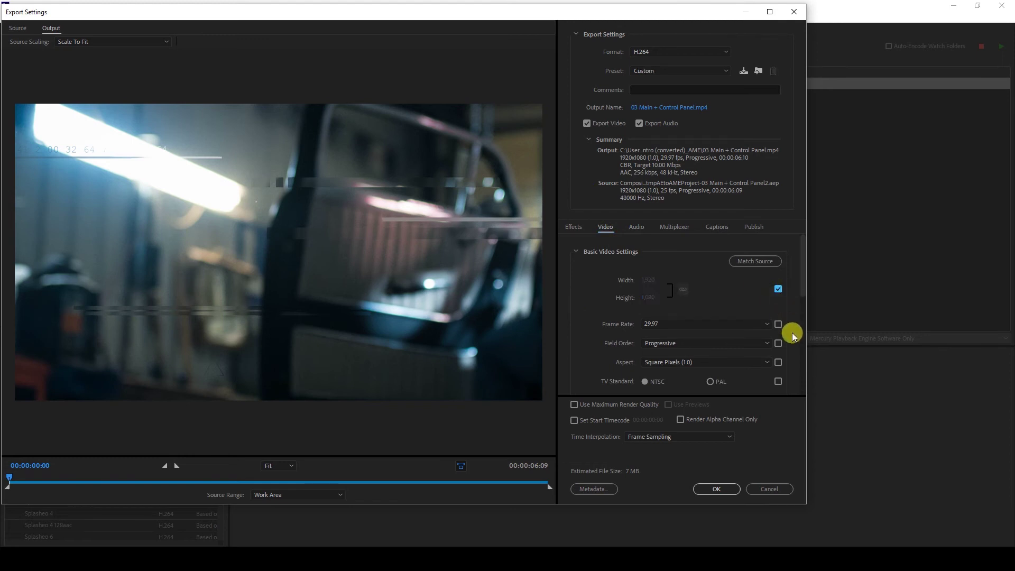
left_click(779, 325)
left_click_drag(802, 287, 795, 374)
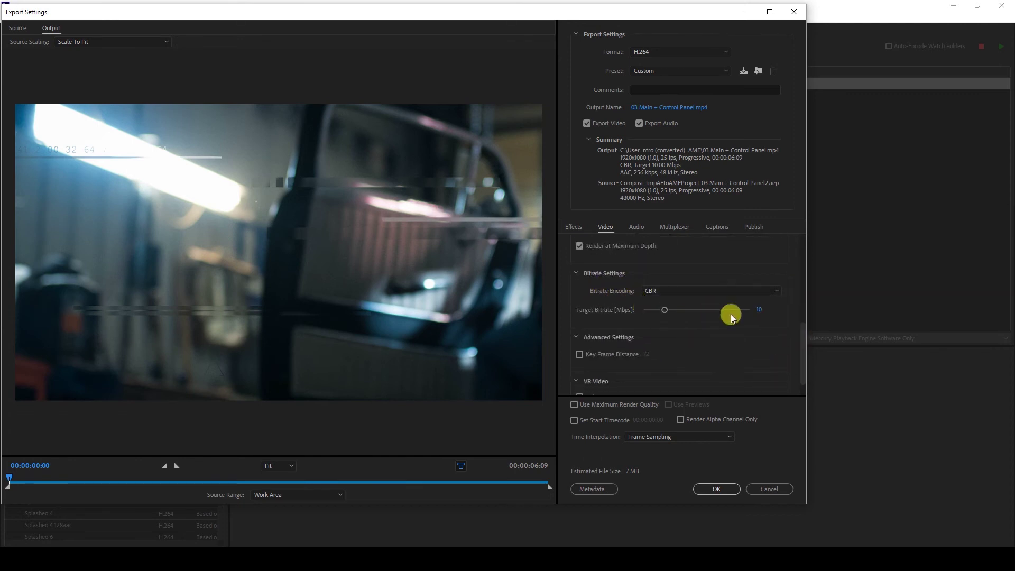
Step: Review the AAC 256 kbps audio, confirm the settings, and keep the default output location
left_click(636, 228)
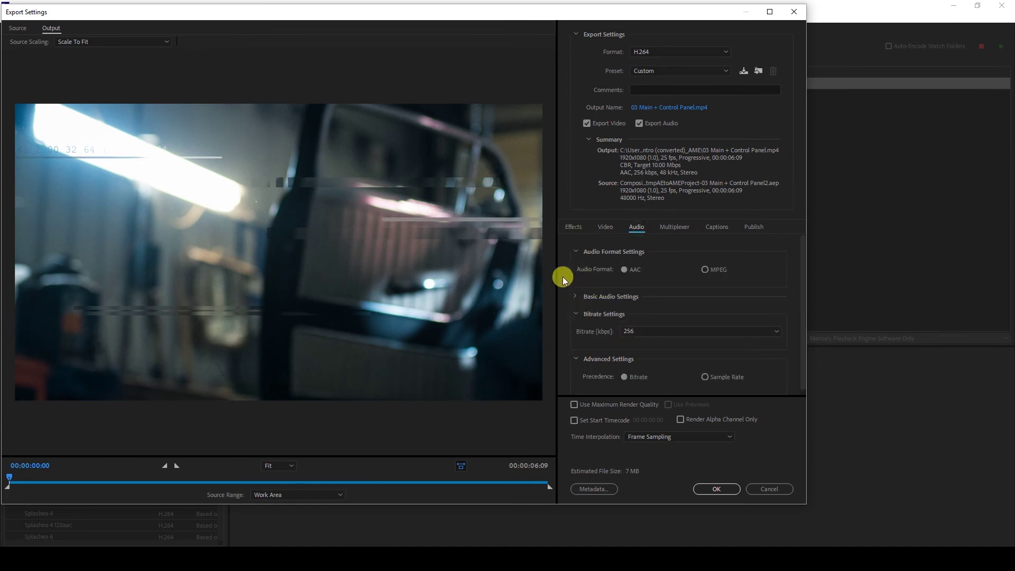
left_click(716, 488)
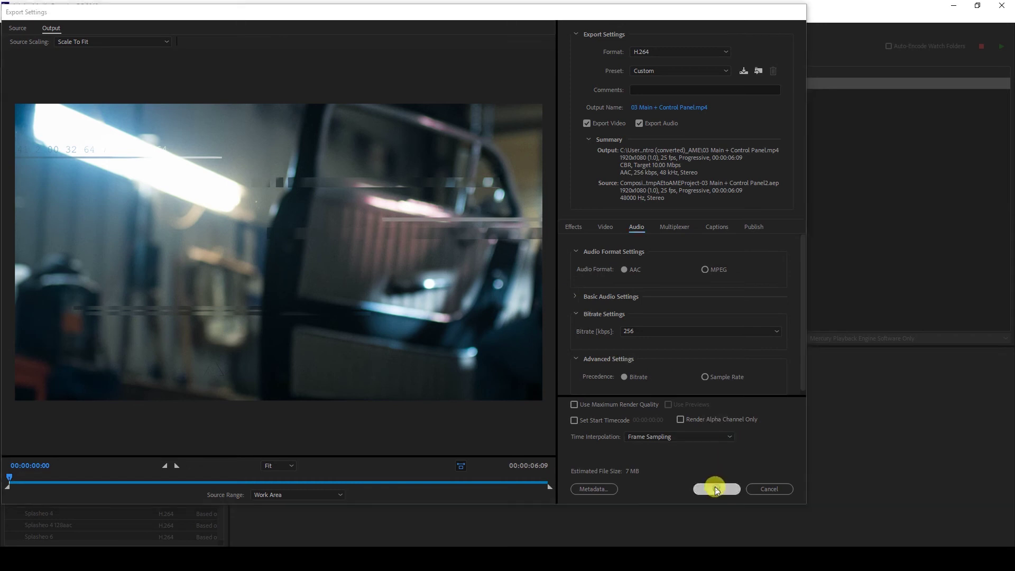
left_click(535, 87)
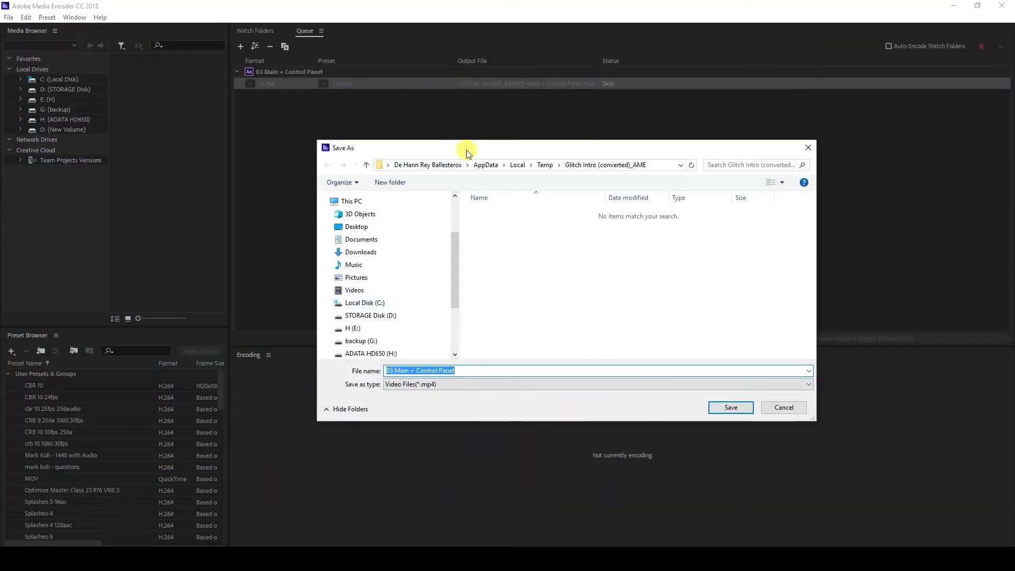
left_click_drag(467, 153, 412, 139)
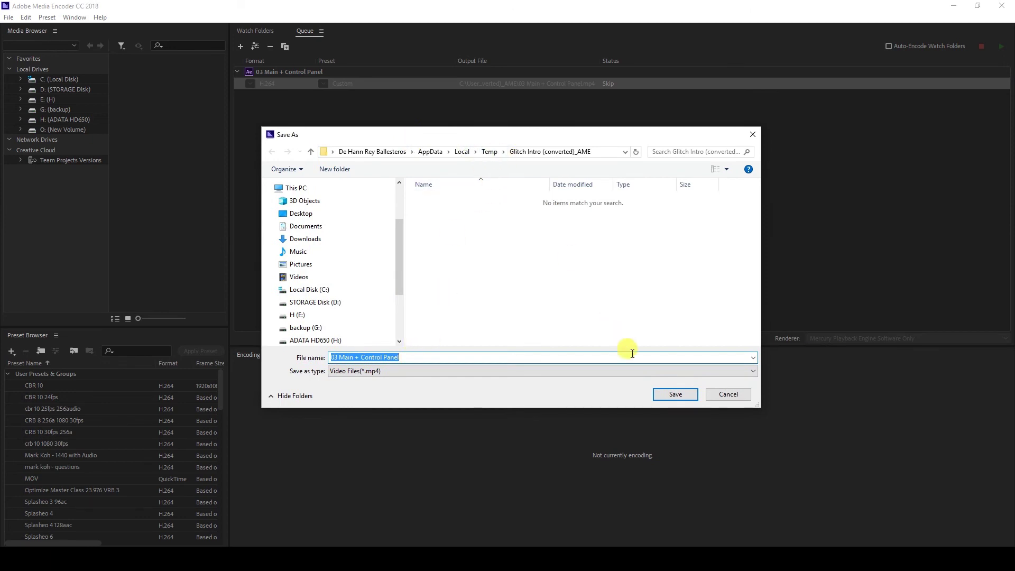
left_click(724, 399)
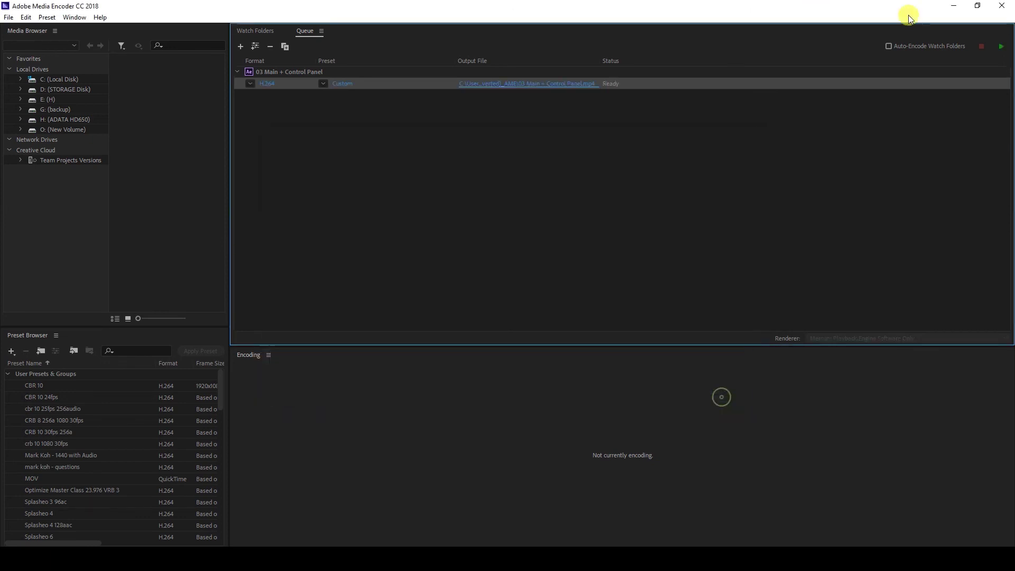